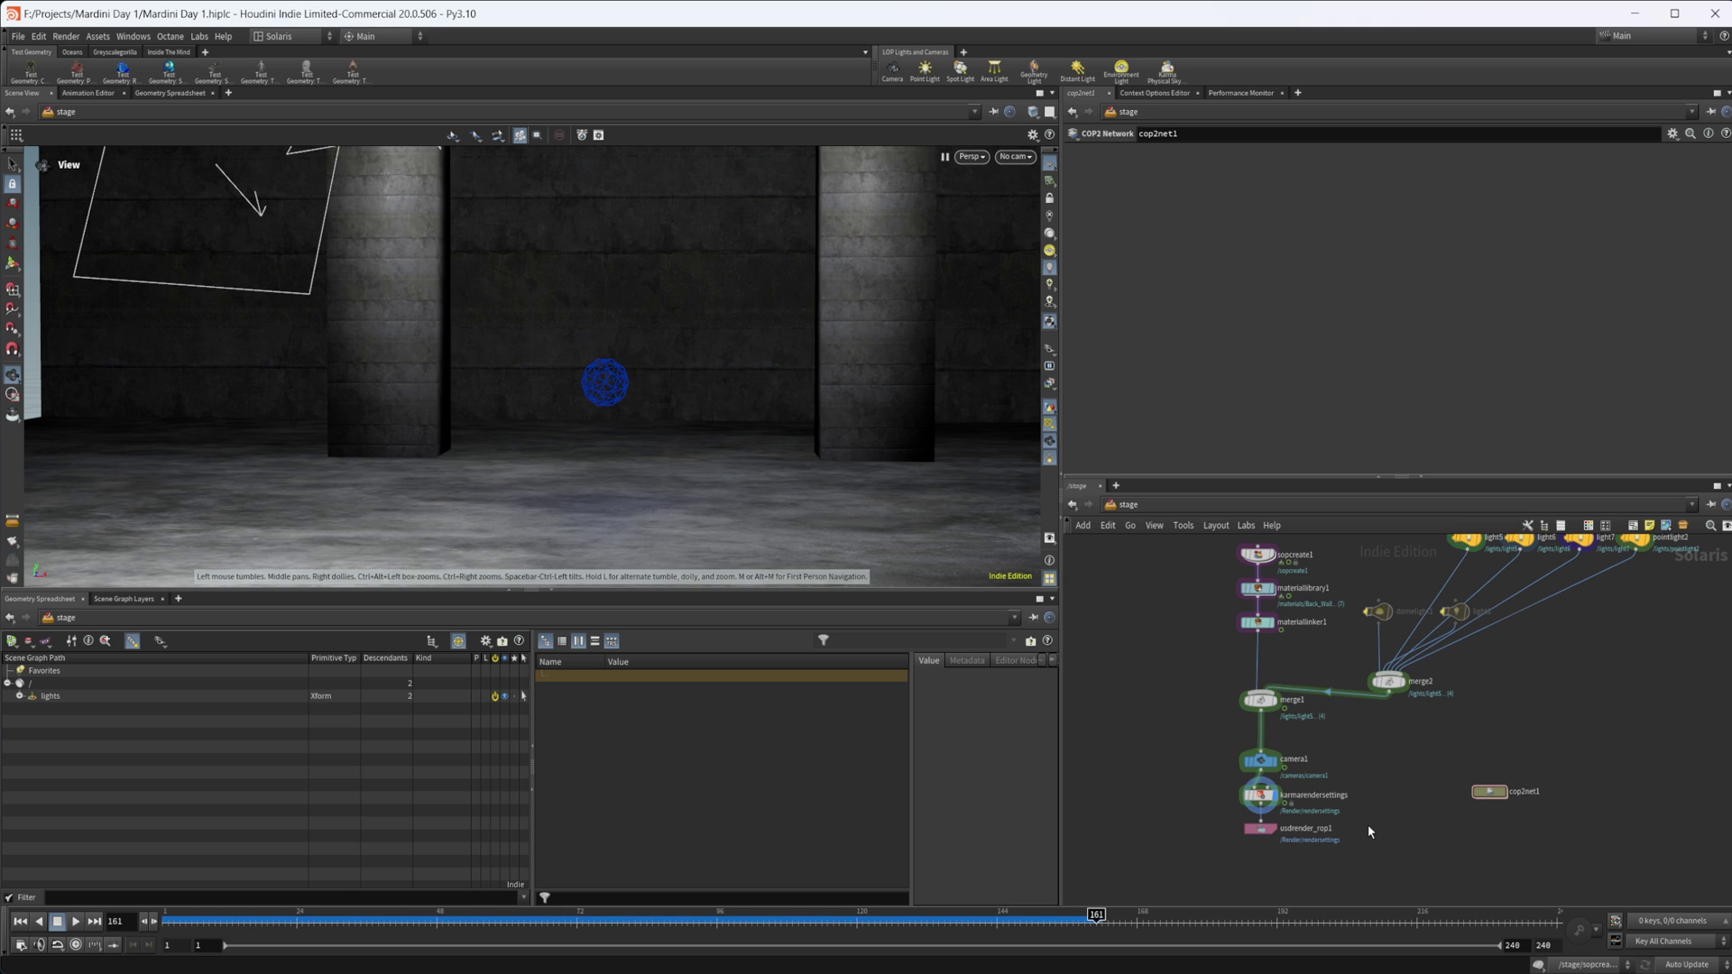
# Step: Go inside the cop2net1 COP network in the stage
pyautogui.scroll(1, 1389, 820)
pyautogui.moveTo(1422, 767); pyautogui.dragTo(1295, 762, button='middle')
pyautogui.scroll(1, 1371, 764)
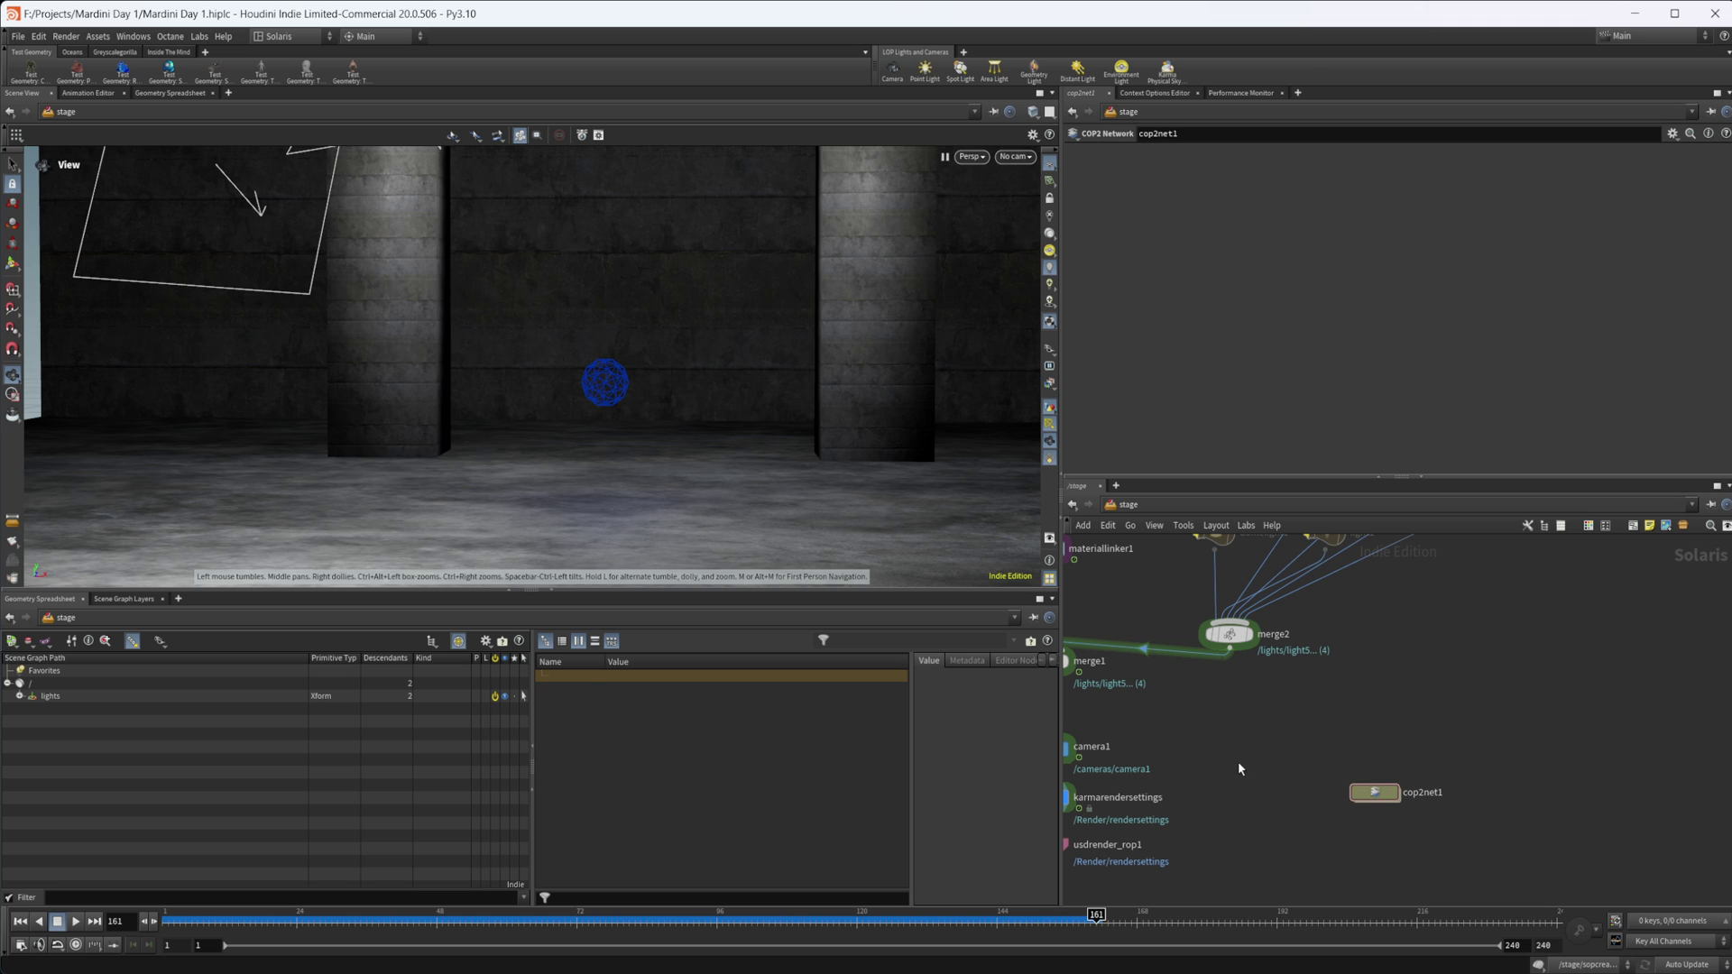
pyautogui.doubleClick(1372, 793)
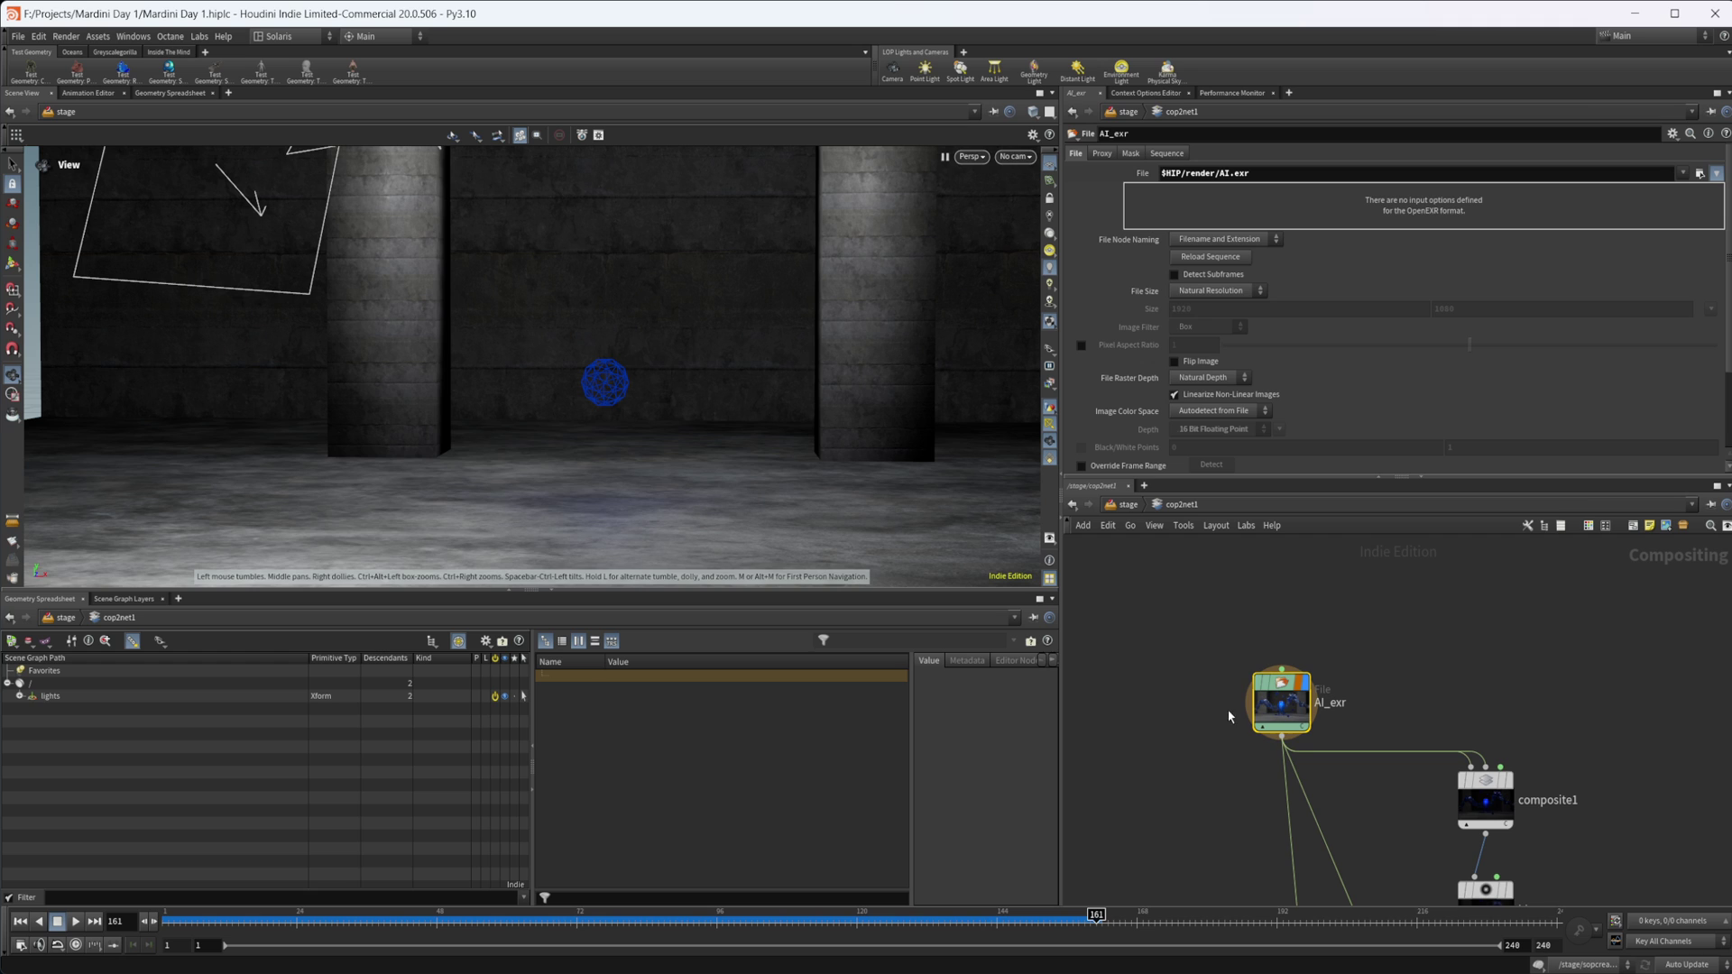
pyautogui.press('Tab')
pyautogui.write('file')
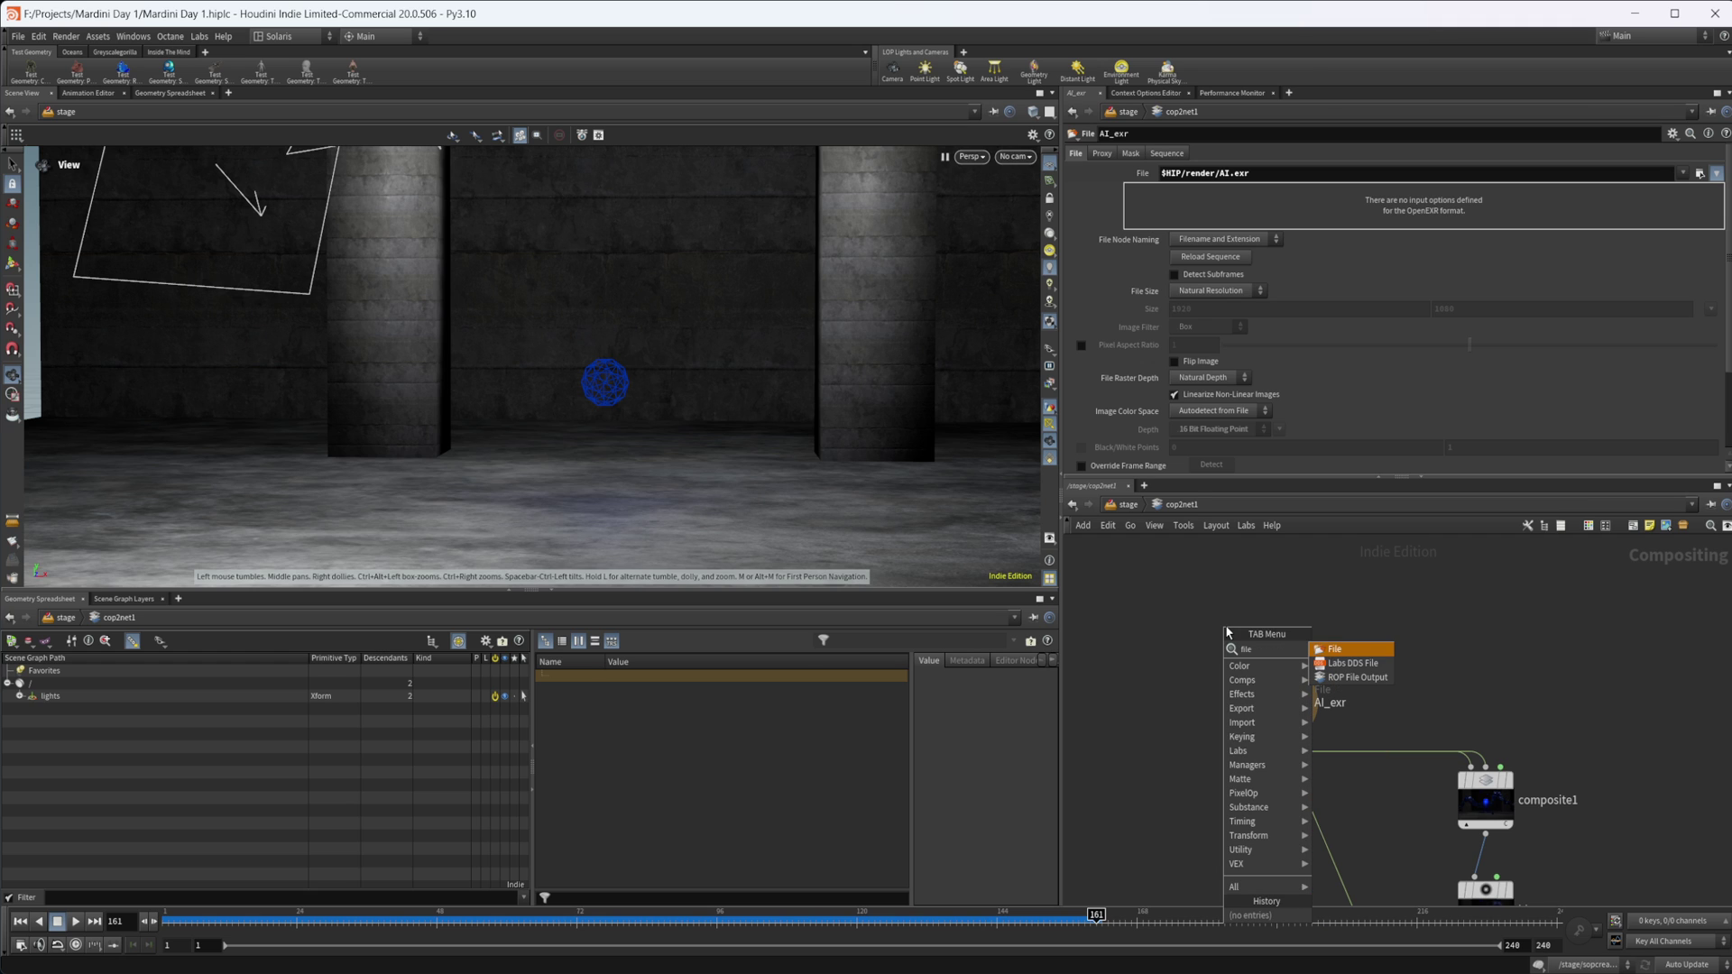
pyautogui.press('Return')
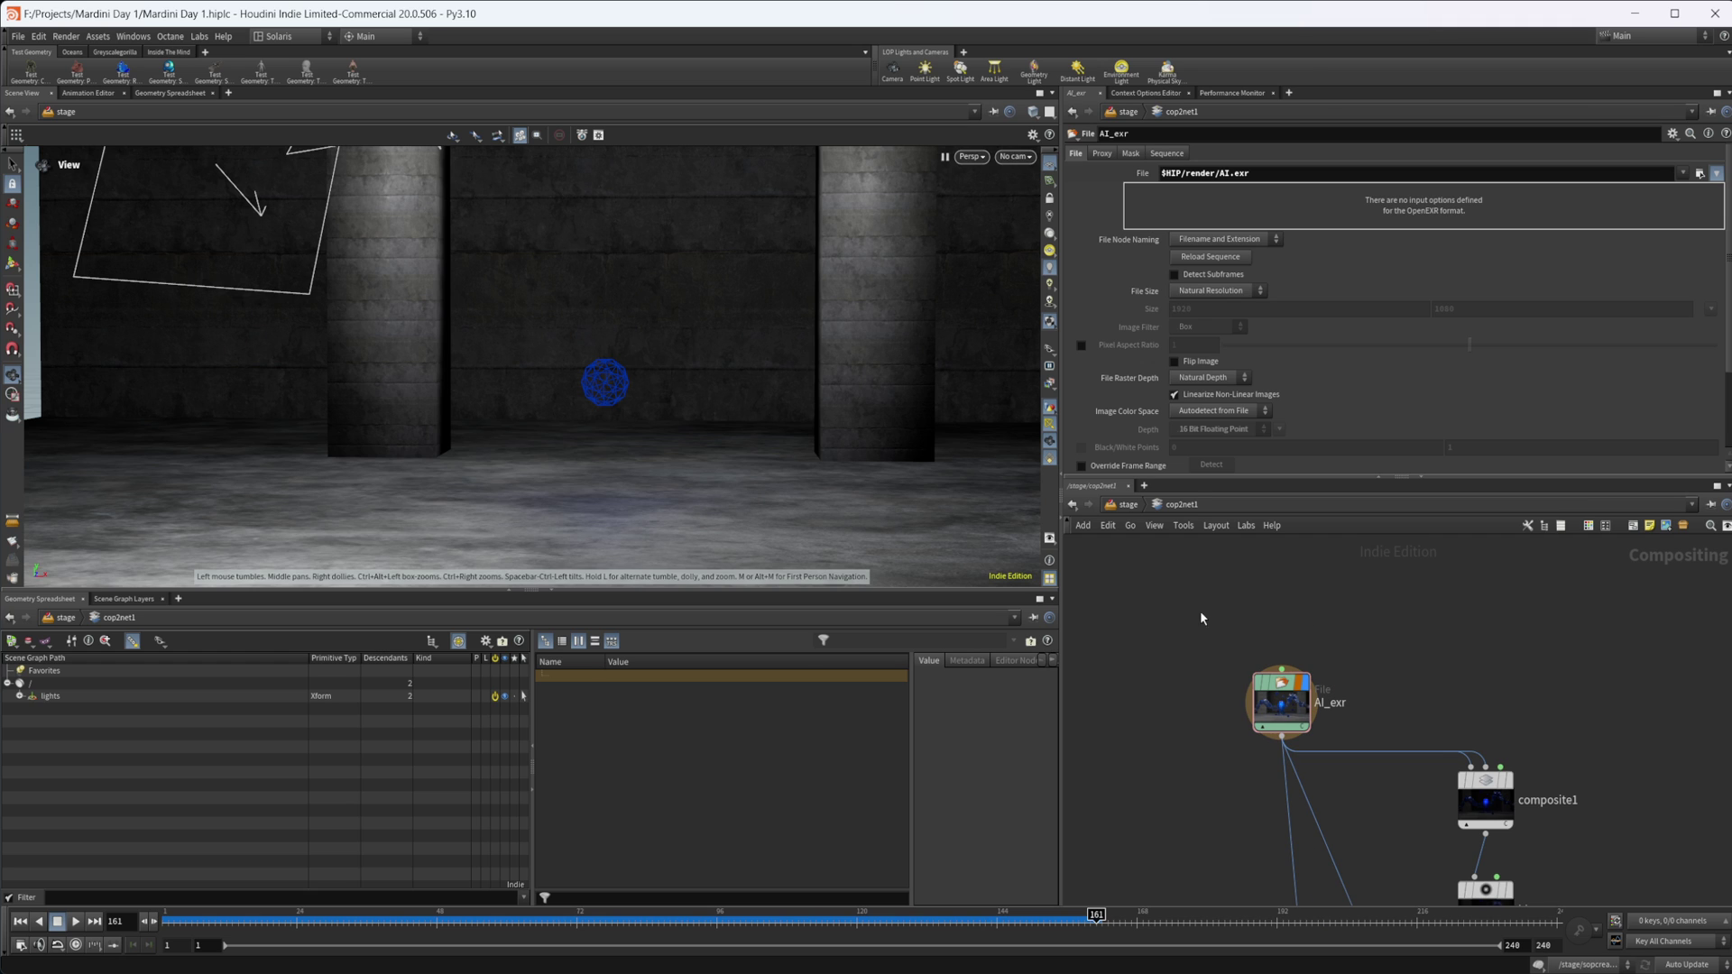
# Step: Inspect the image path set on the AI_exr file node
pyautogui.click(1291, 709)
pyautogui.moveTo(1363, 176); pyautogui.dragTo(1149, 175)
pyautogui.click(1144, 608)
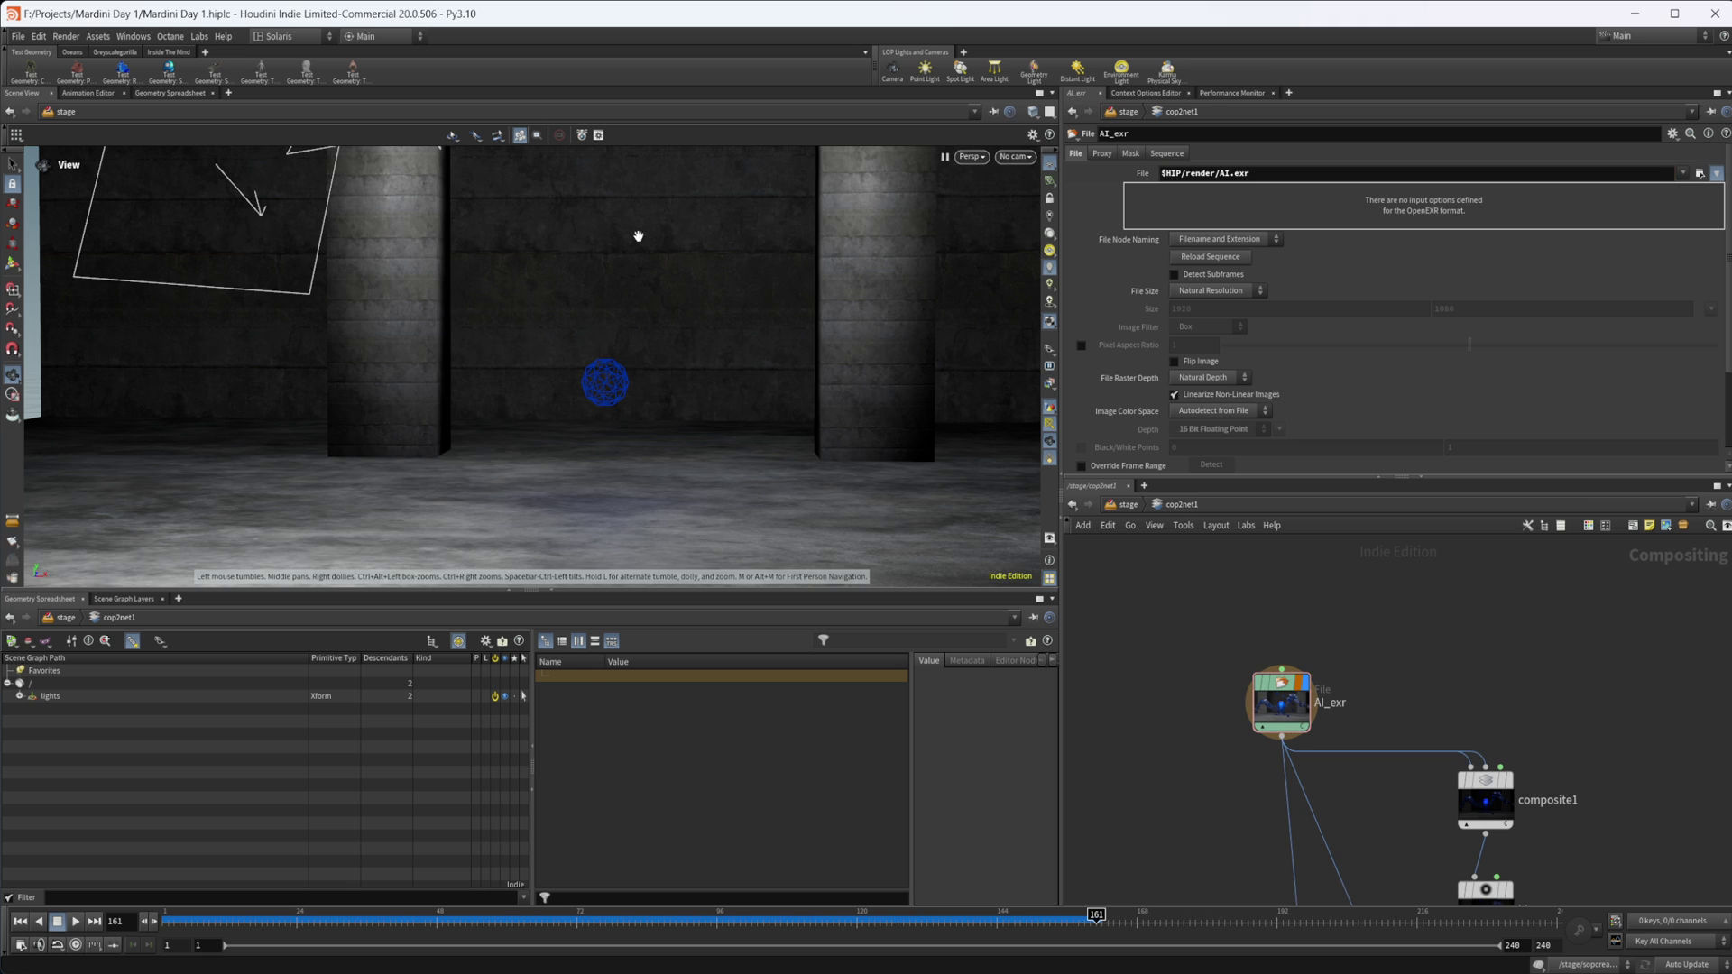
# Step: Add a Composite View pane to the viewer area and frame the AI_exr render in it
pyautogui.click(231, 95)
pyautogui.moveTo(259, 126)
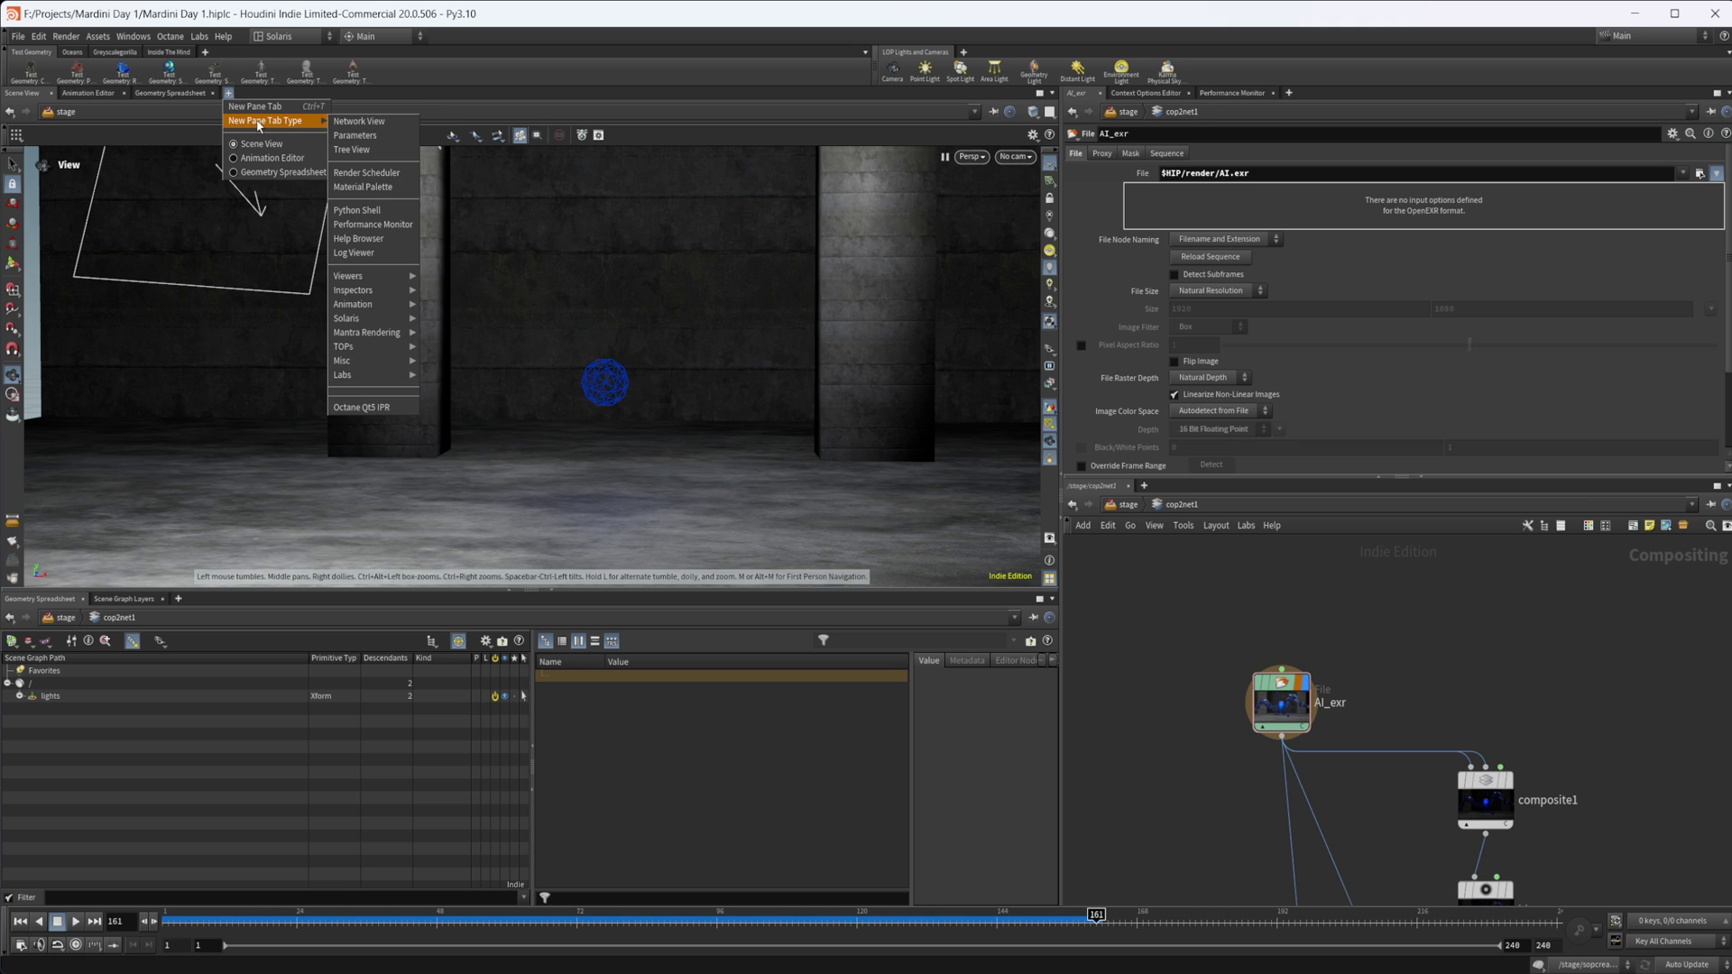
pyautogui.moveTo(395, 282)
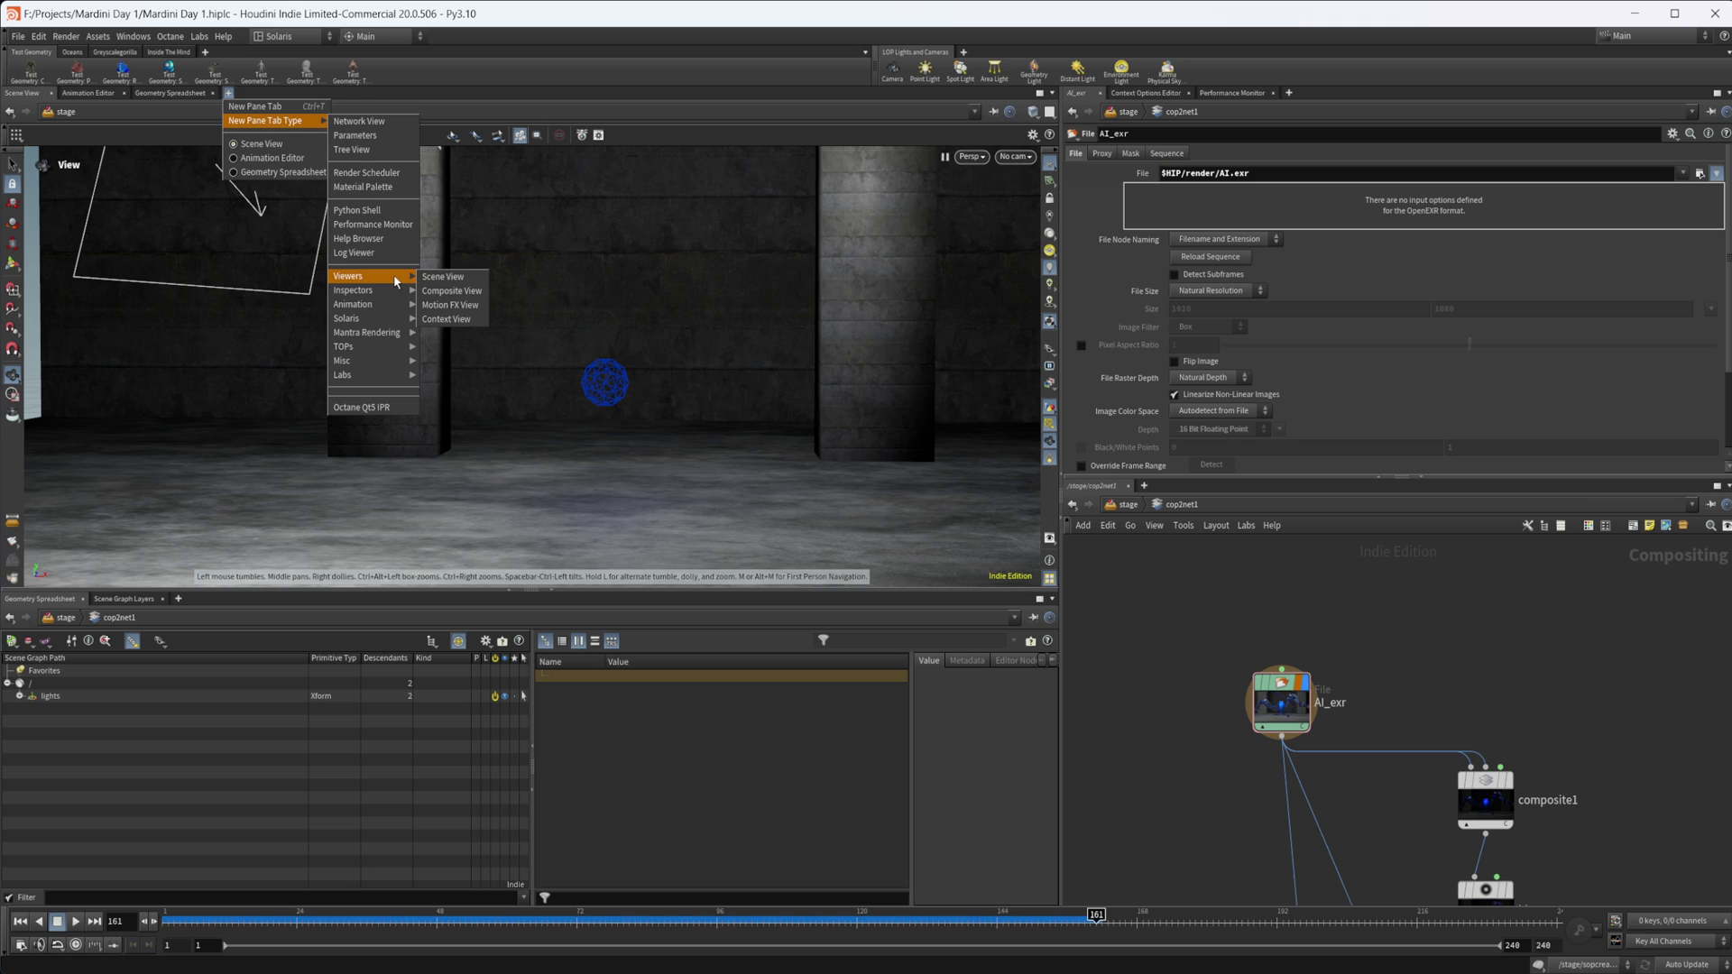
pyautogui.click(451, 290)
pyautogui.scroll(-5, 620, 406)
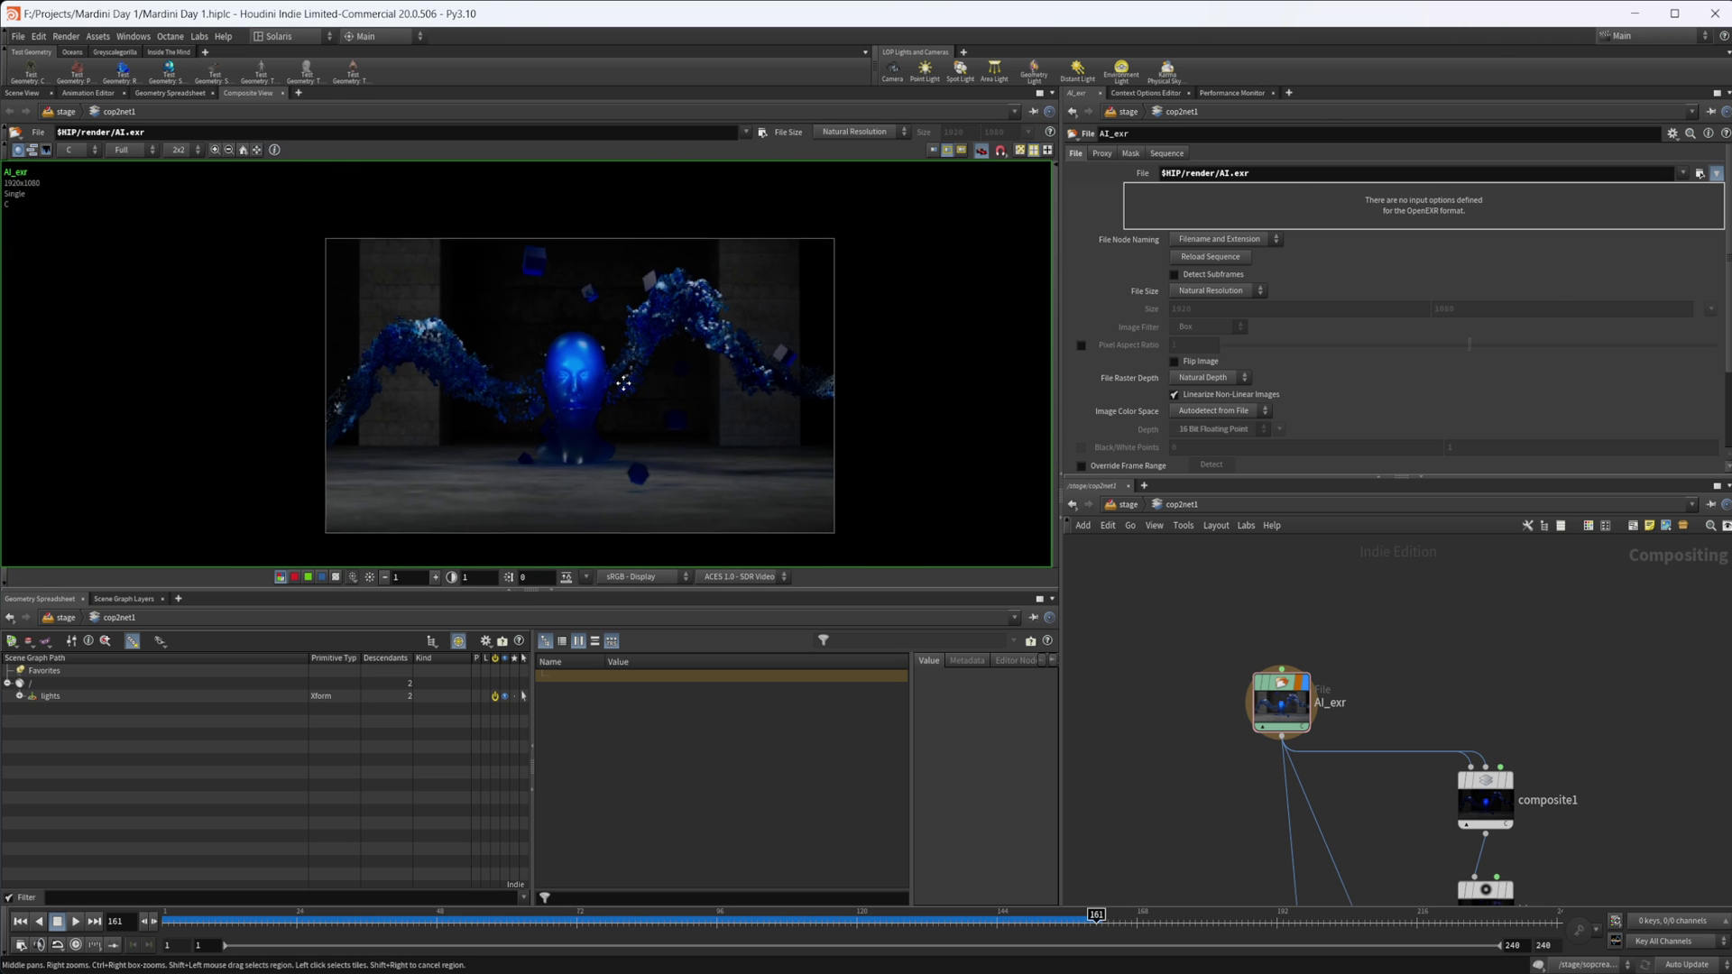
pyautogui.moveTo(748, 427); pyautogui.dragTo(739, 414, button='middle')
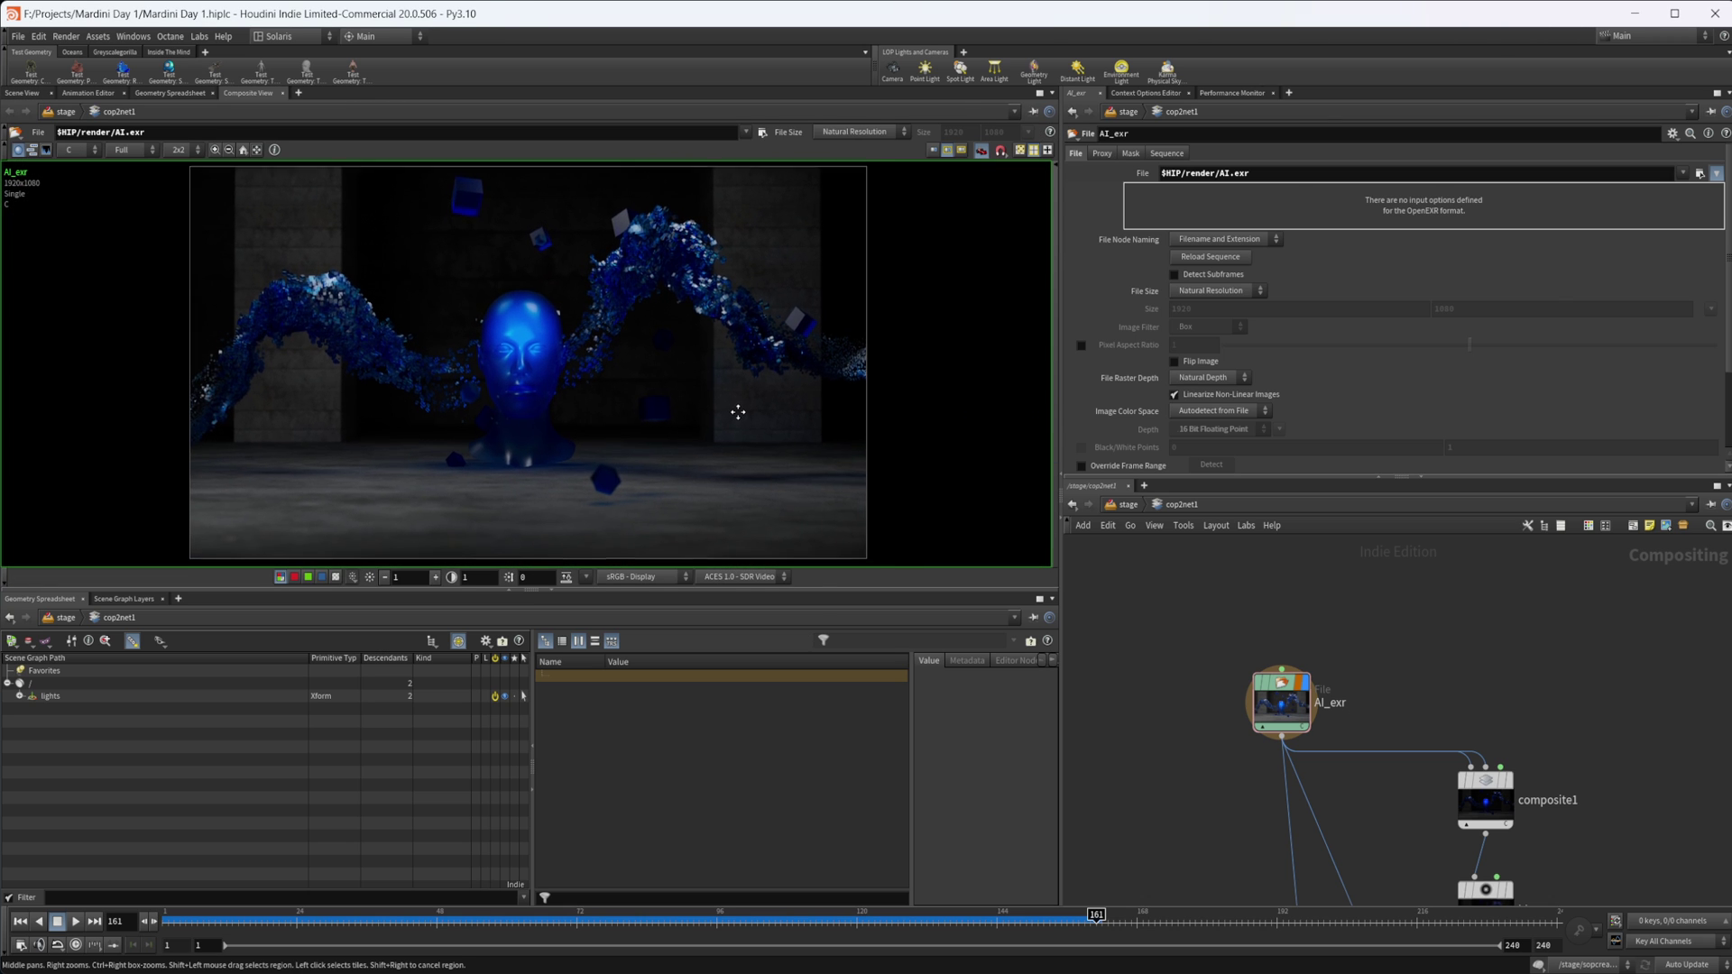
# Step: Examine how AI_exr feeds the composite1 node and display composite1's result in the composite viewer
pyautogui.click(1282, 707)
pyautogui.moveTo(1509, 761); pyautogui.dragTo(1421, 627, button='middle')
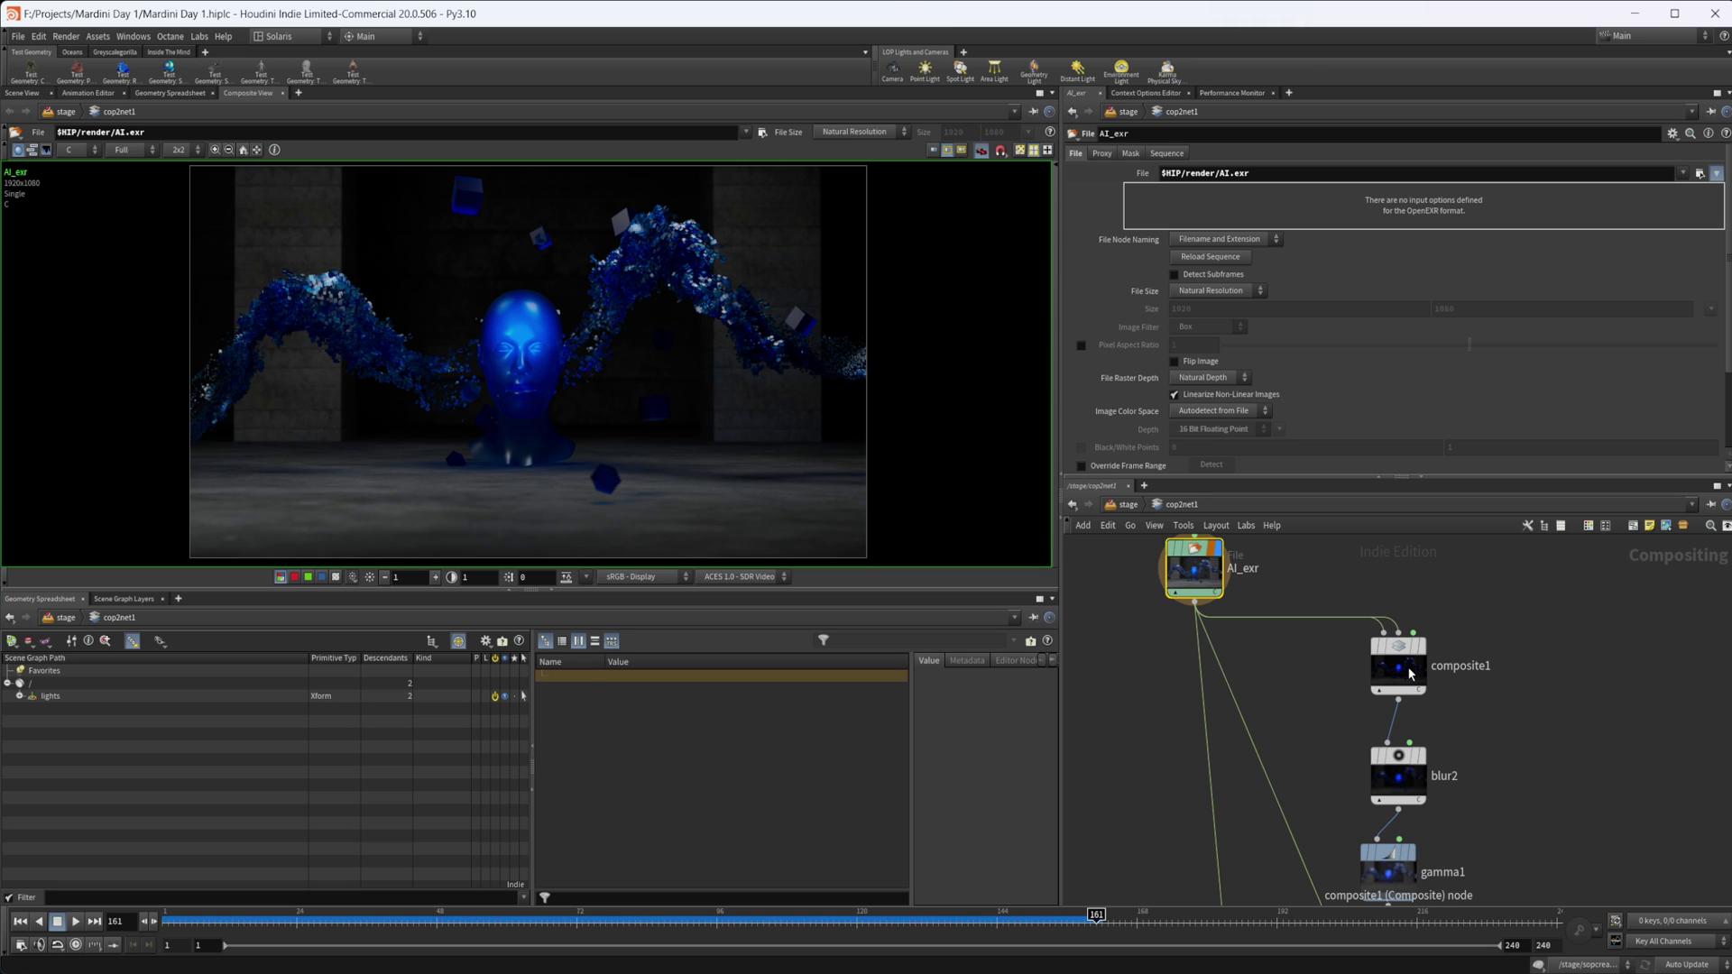
pyautogui.click(1412, 674)
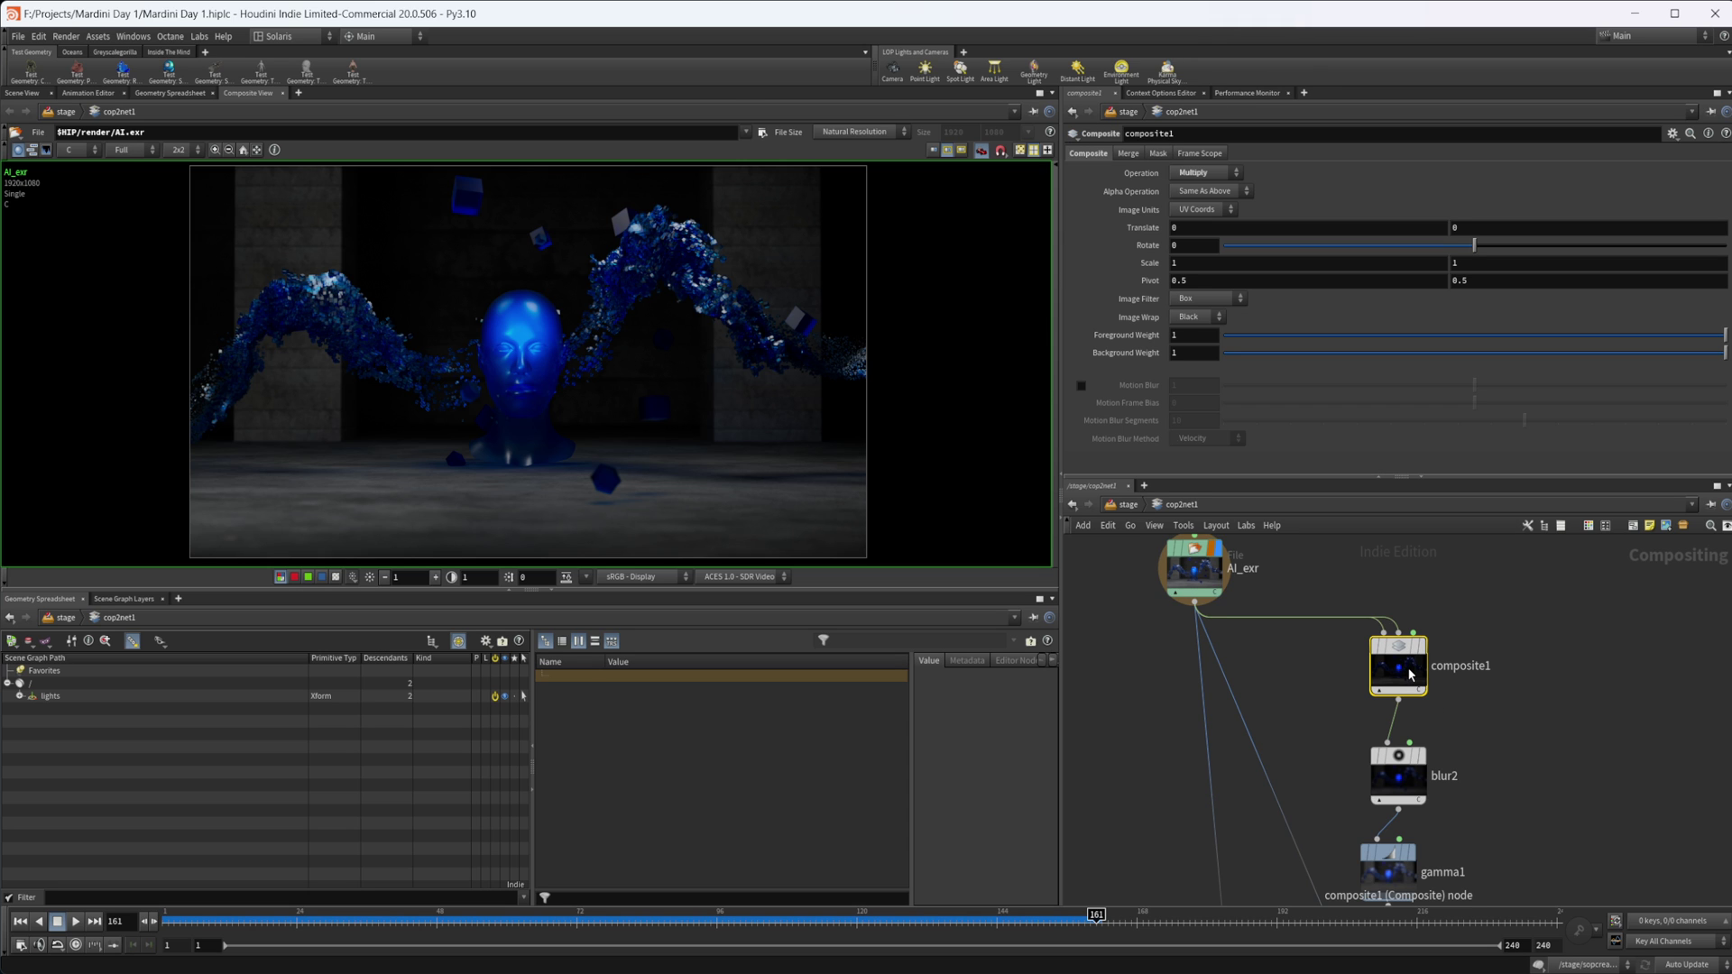
pyautogui.press('r')
pyautogui.click(1197, 586)
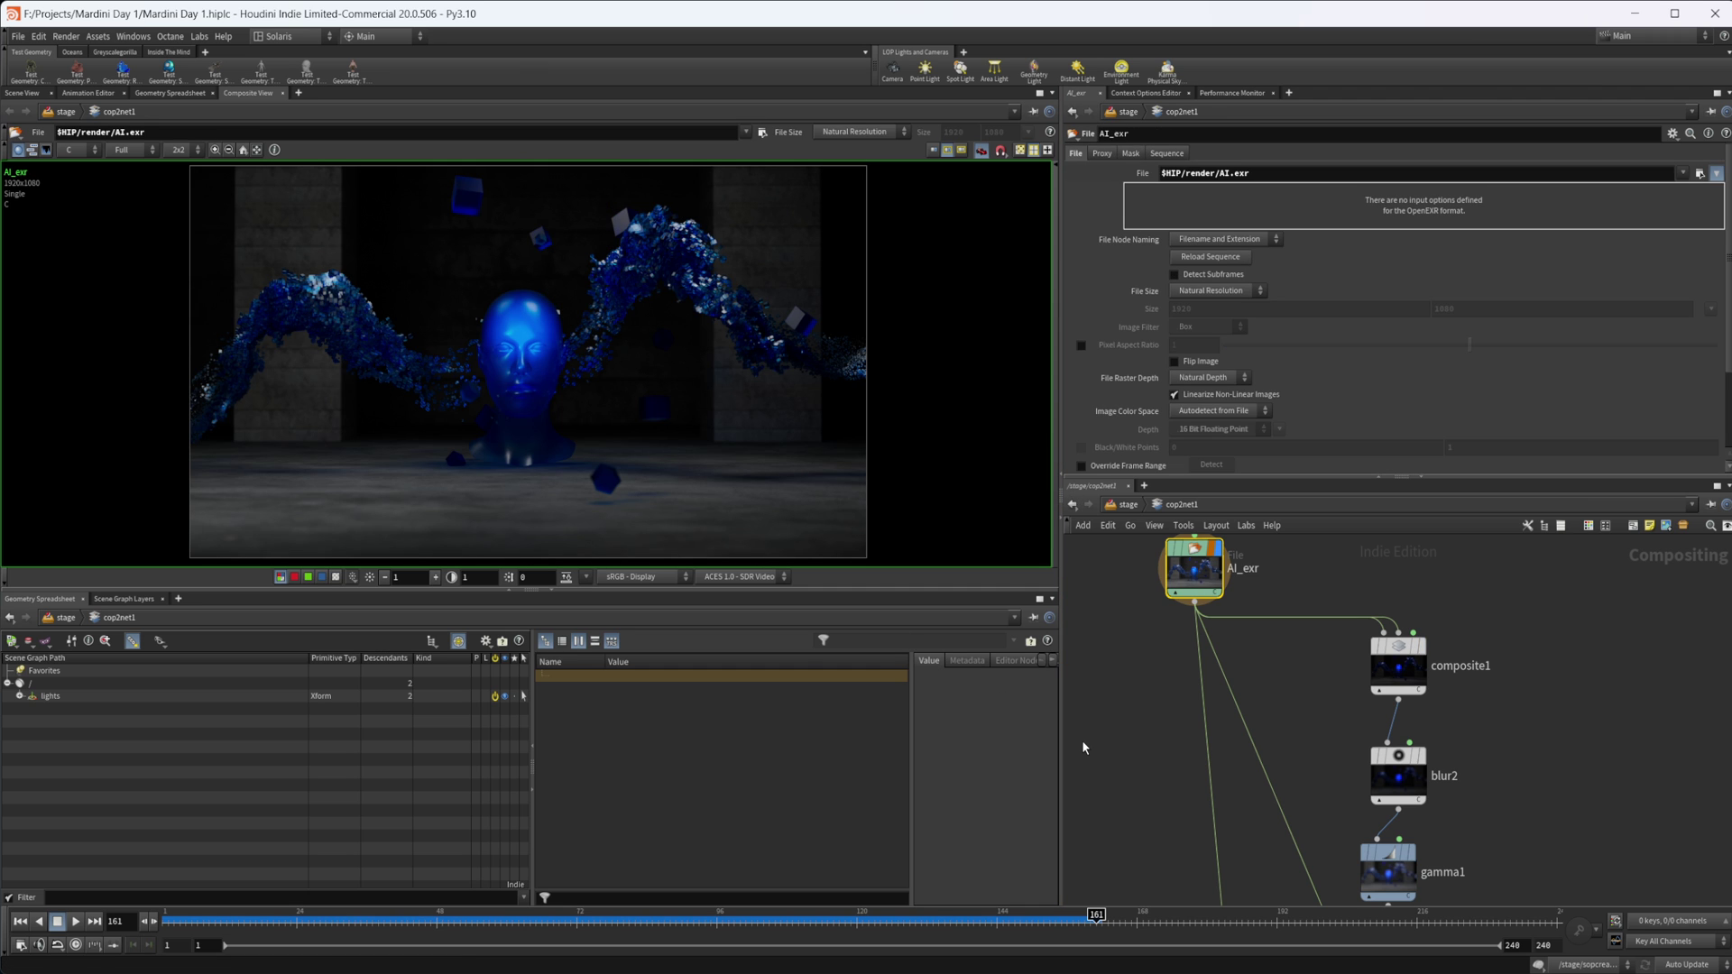
pyautogui.scroll(2, 1170, 713)
pyautogui.moveTo(1426, 670); pyautogui.dragTo(1243, 738, button='middle')
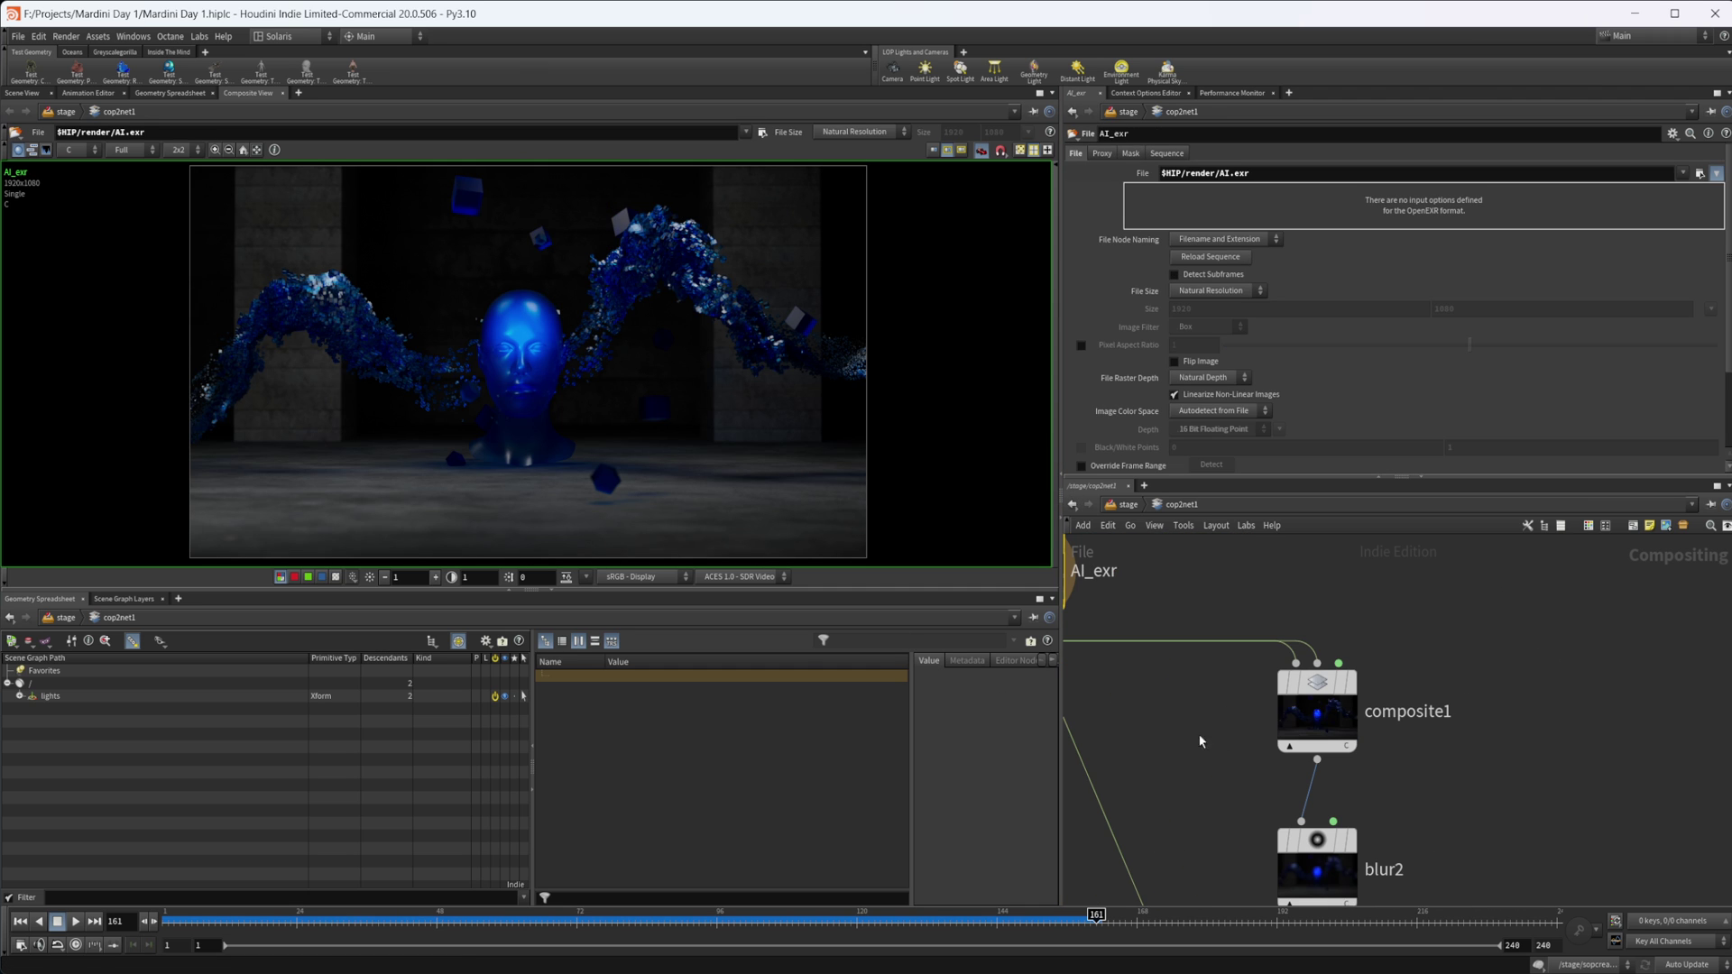
pyautogui.click(1309, 712)
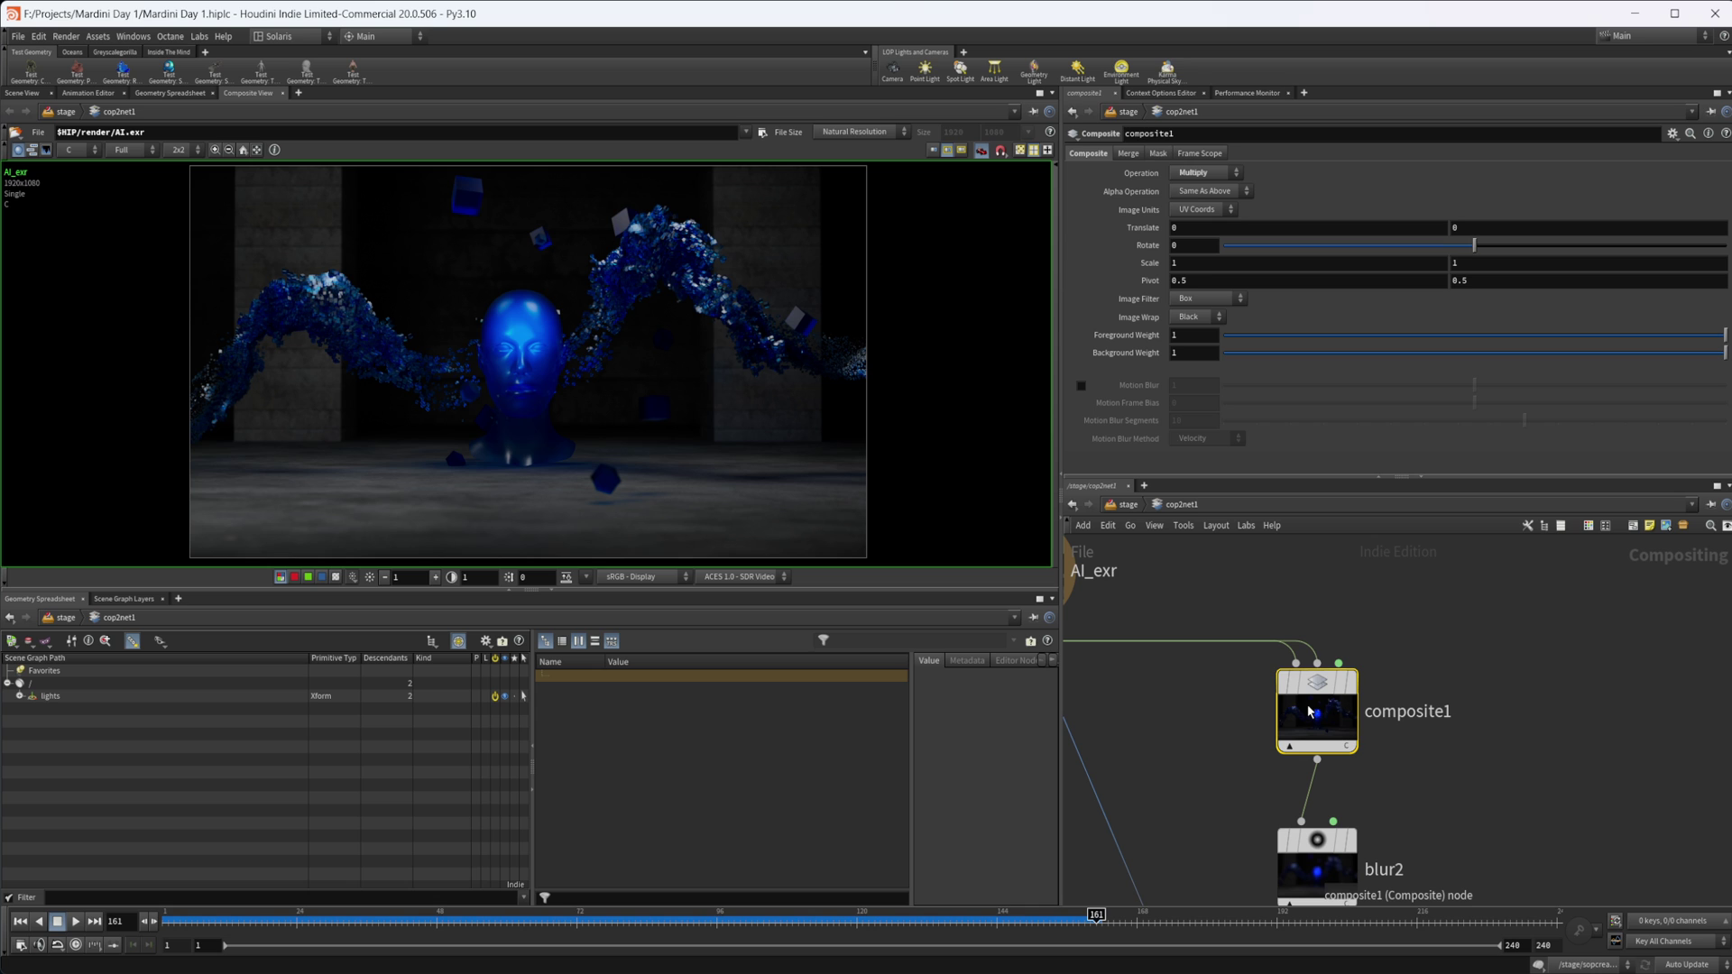
pyautogui.press('r')
pyautogui.click(1308, 712)
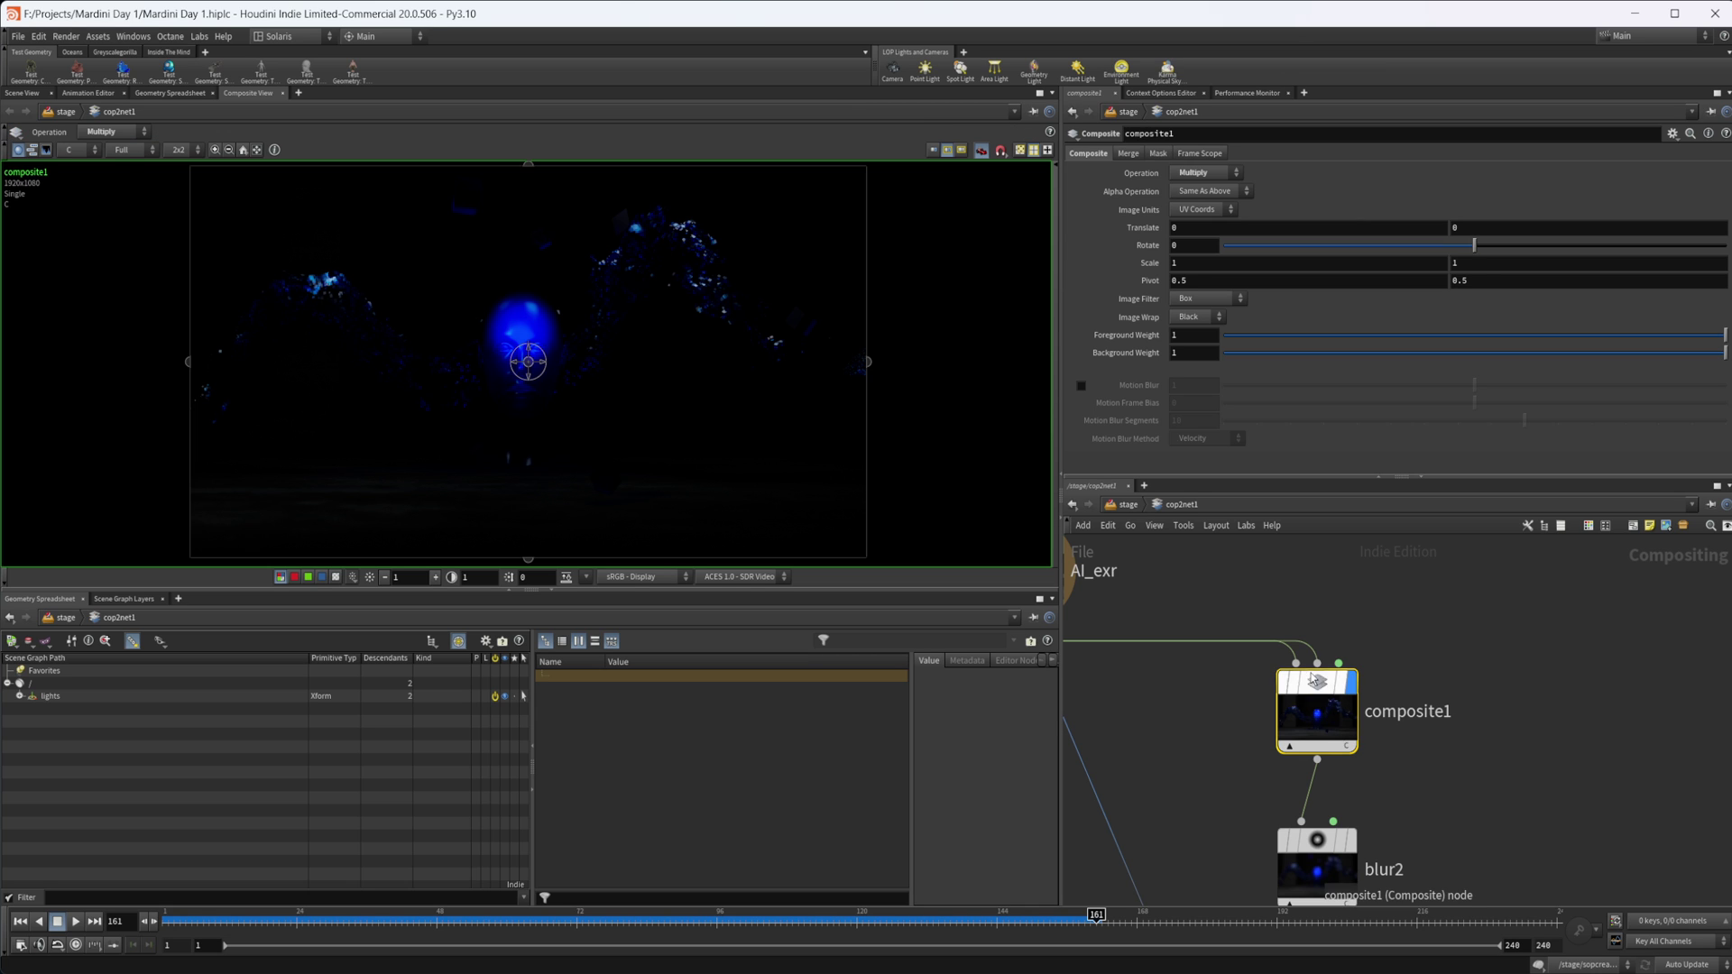
pyautogui.moveTo(1130, 719); pyautogui.dragTo(1257, 738, button='middle')
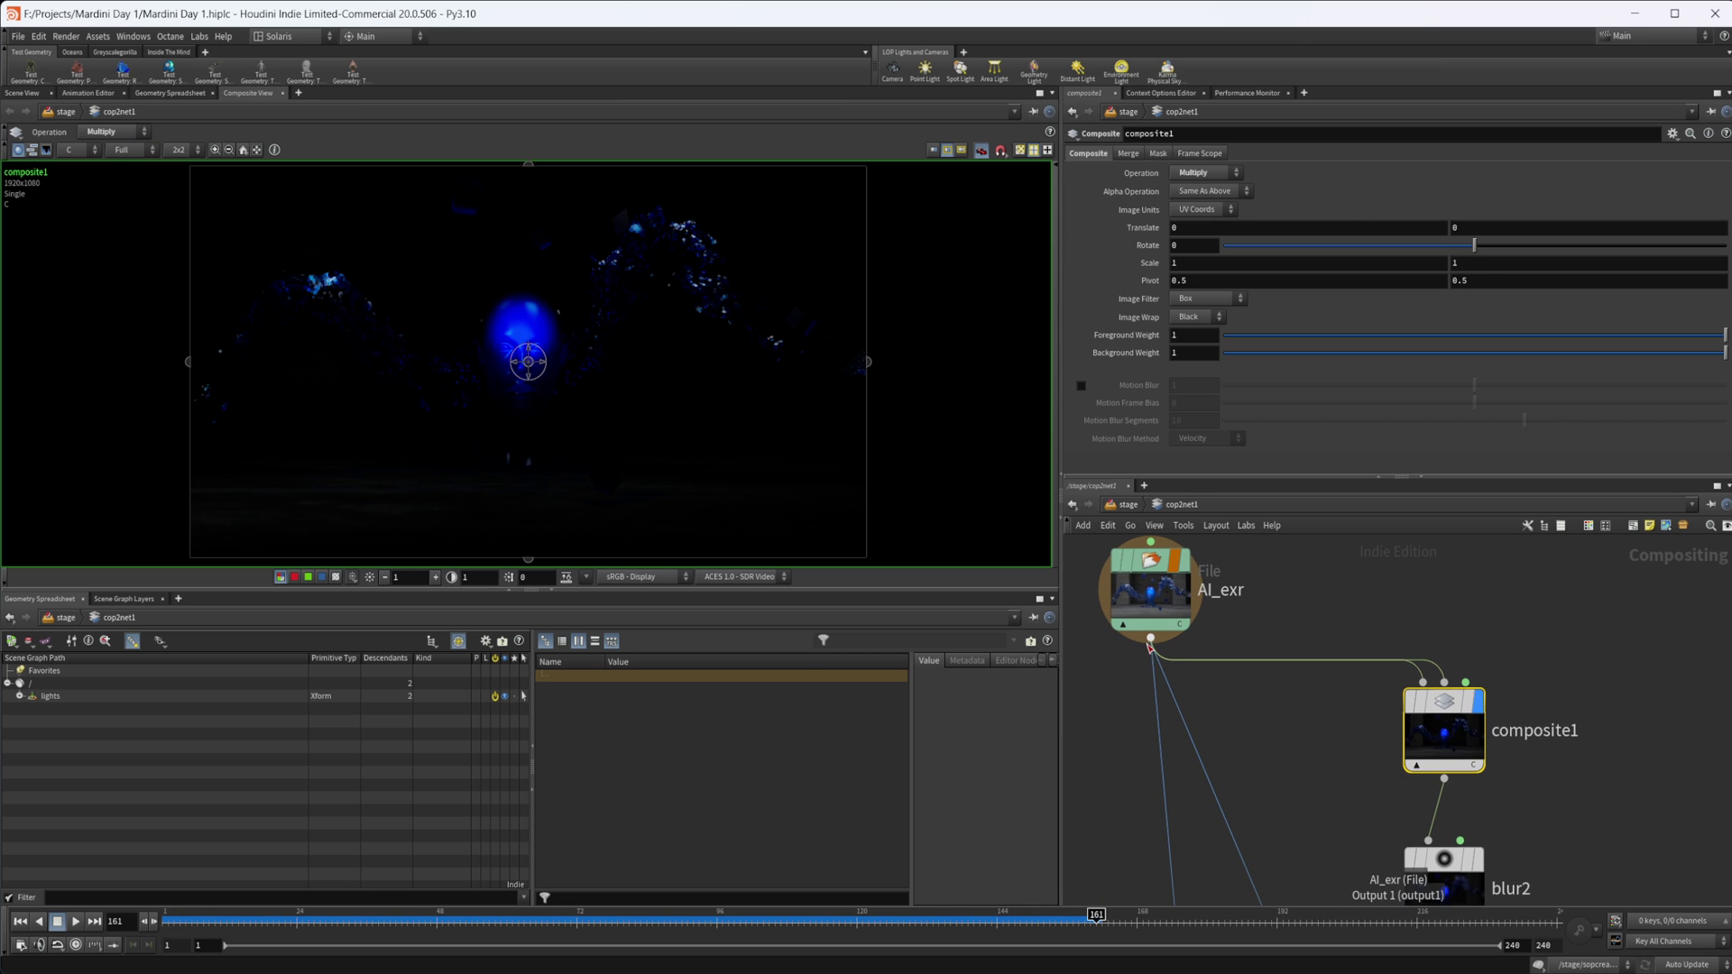
pyautogui.moveTo(1319, 703); pyautogui.dragTo(1237, 747, button='middle')
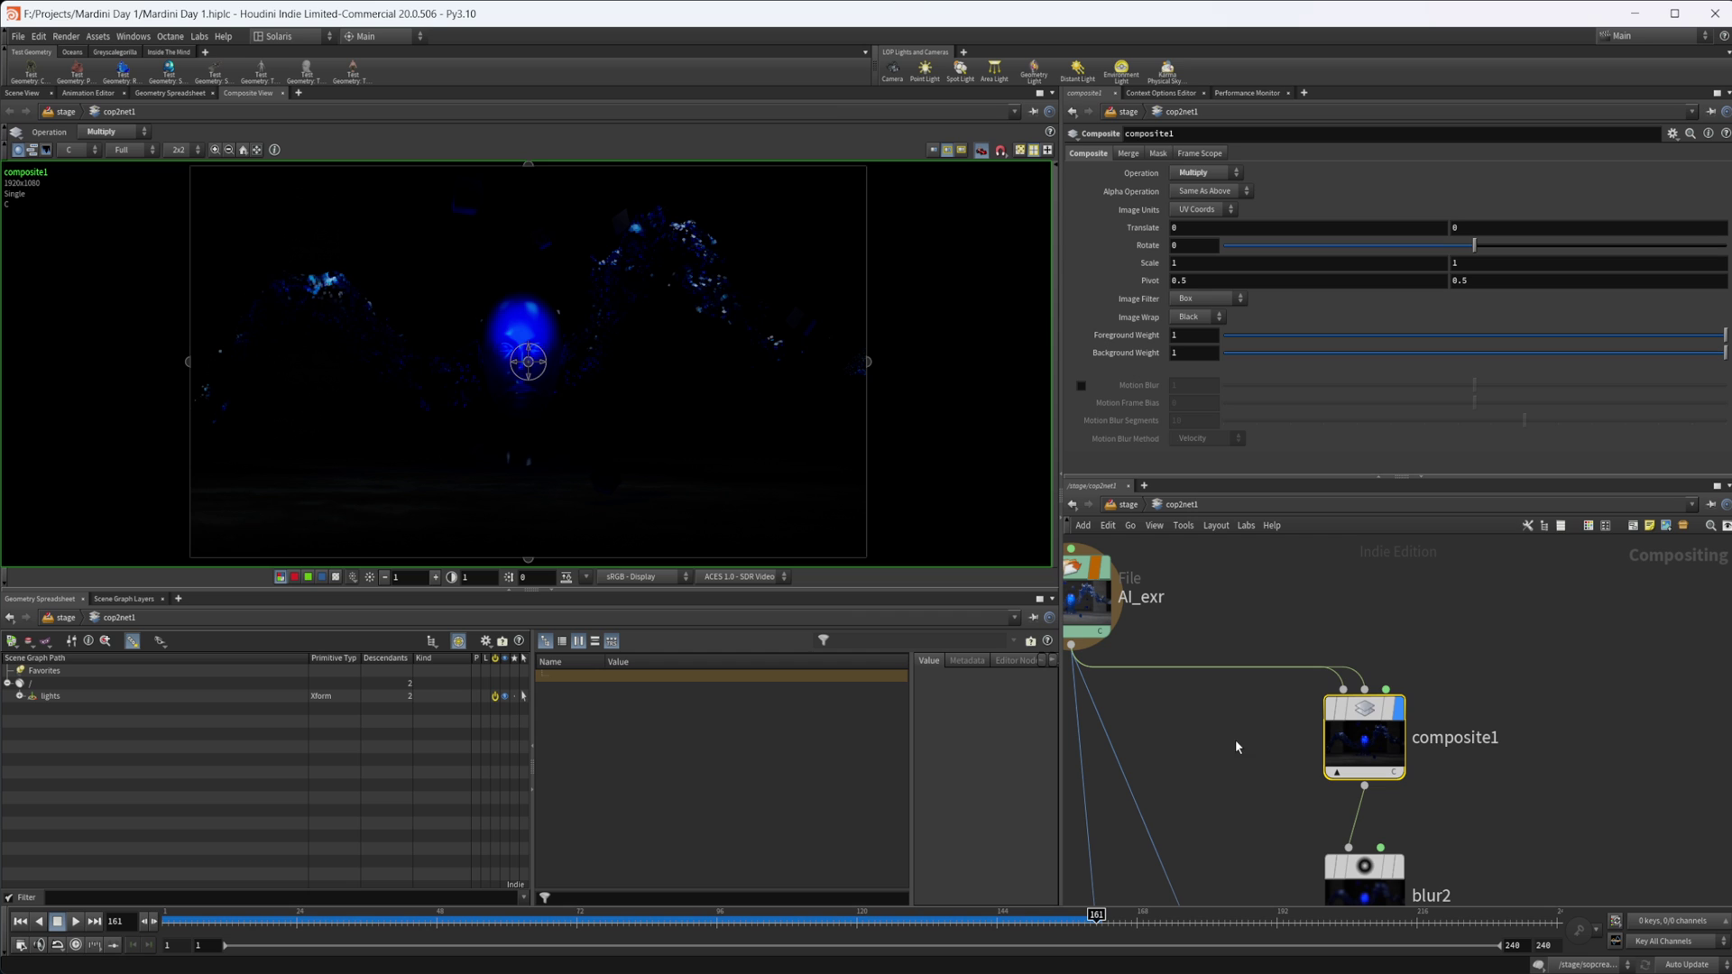
# Step: Try the Maximum and Add operations on composite1 and return it to Multiply
pyautogui.click(1208, 177)
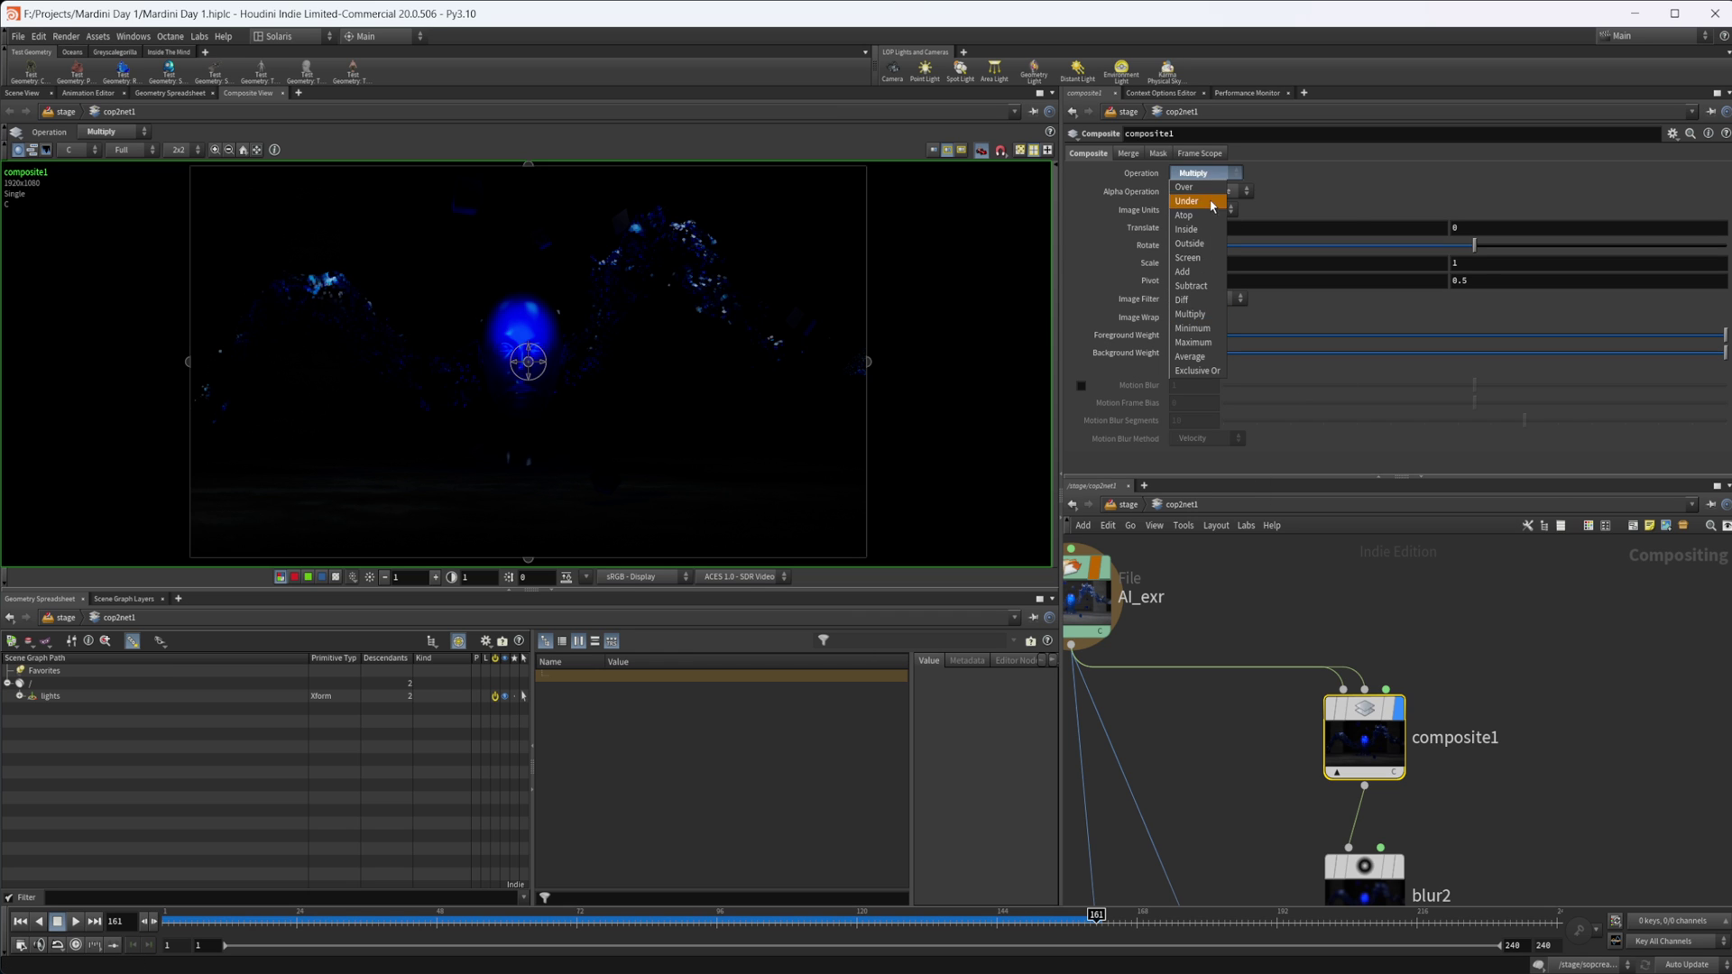
pyautogui.click(962, 586)
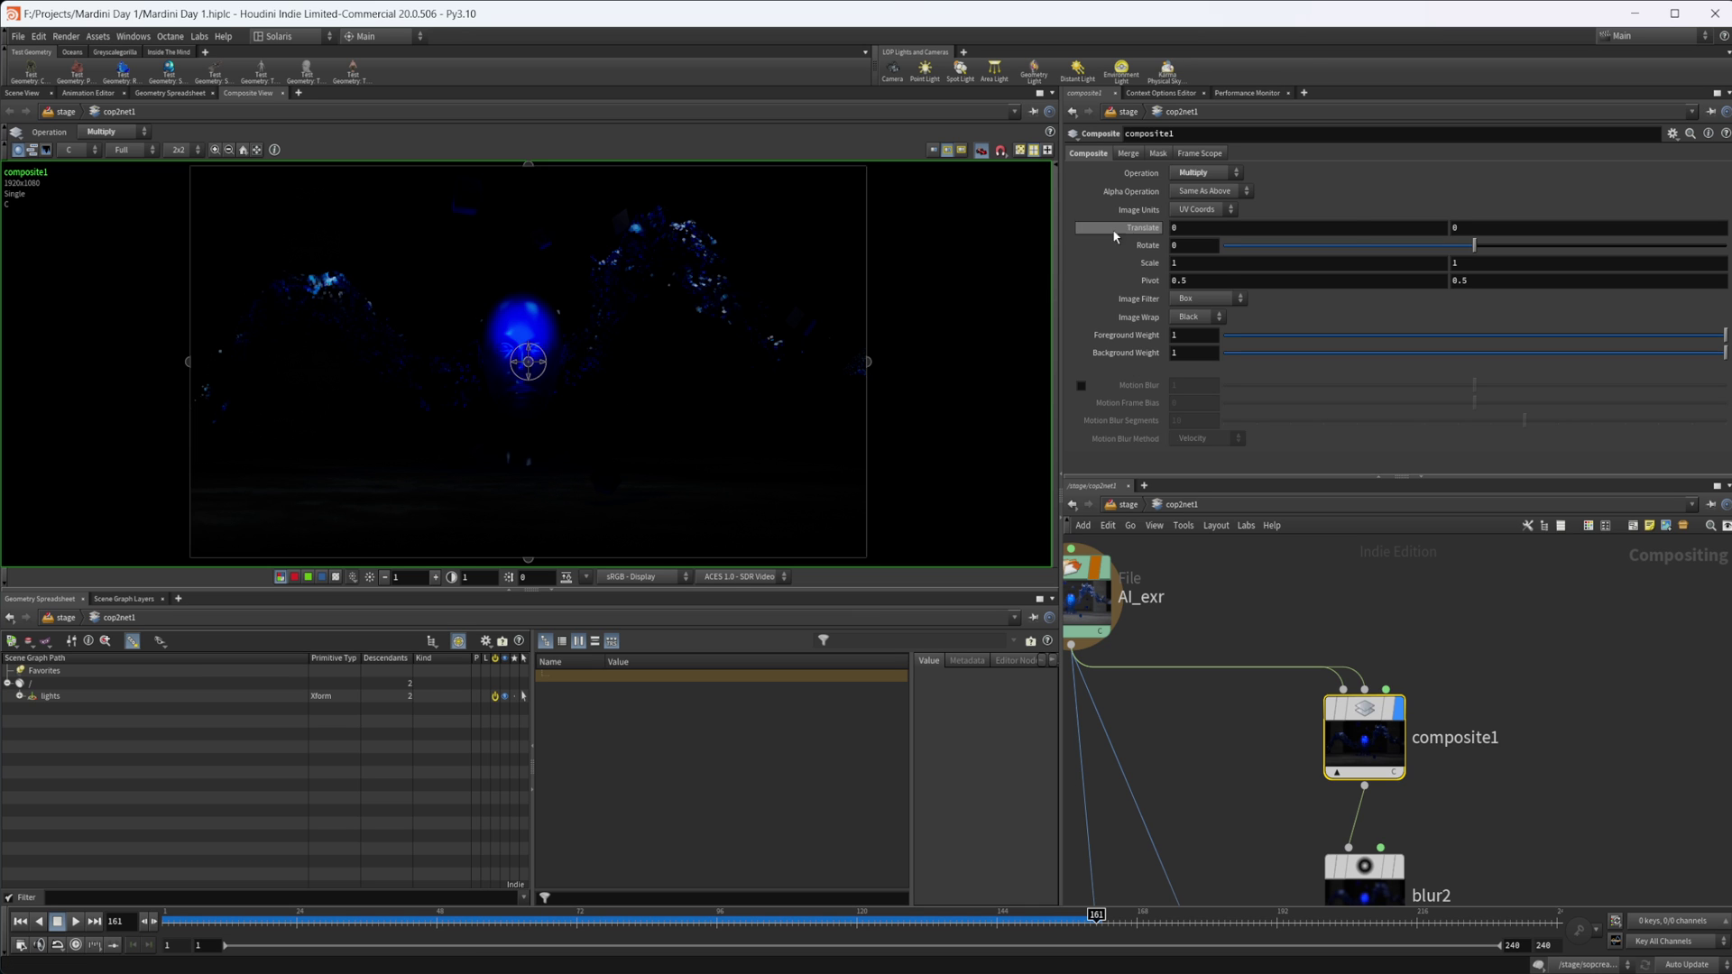
pyautogui.click(1204, 173)
pyautogui.click(1200, 346)
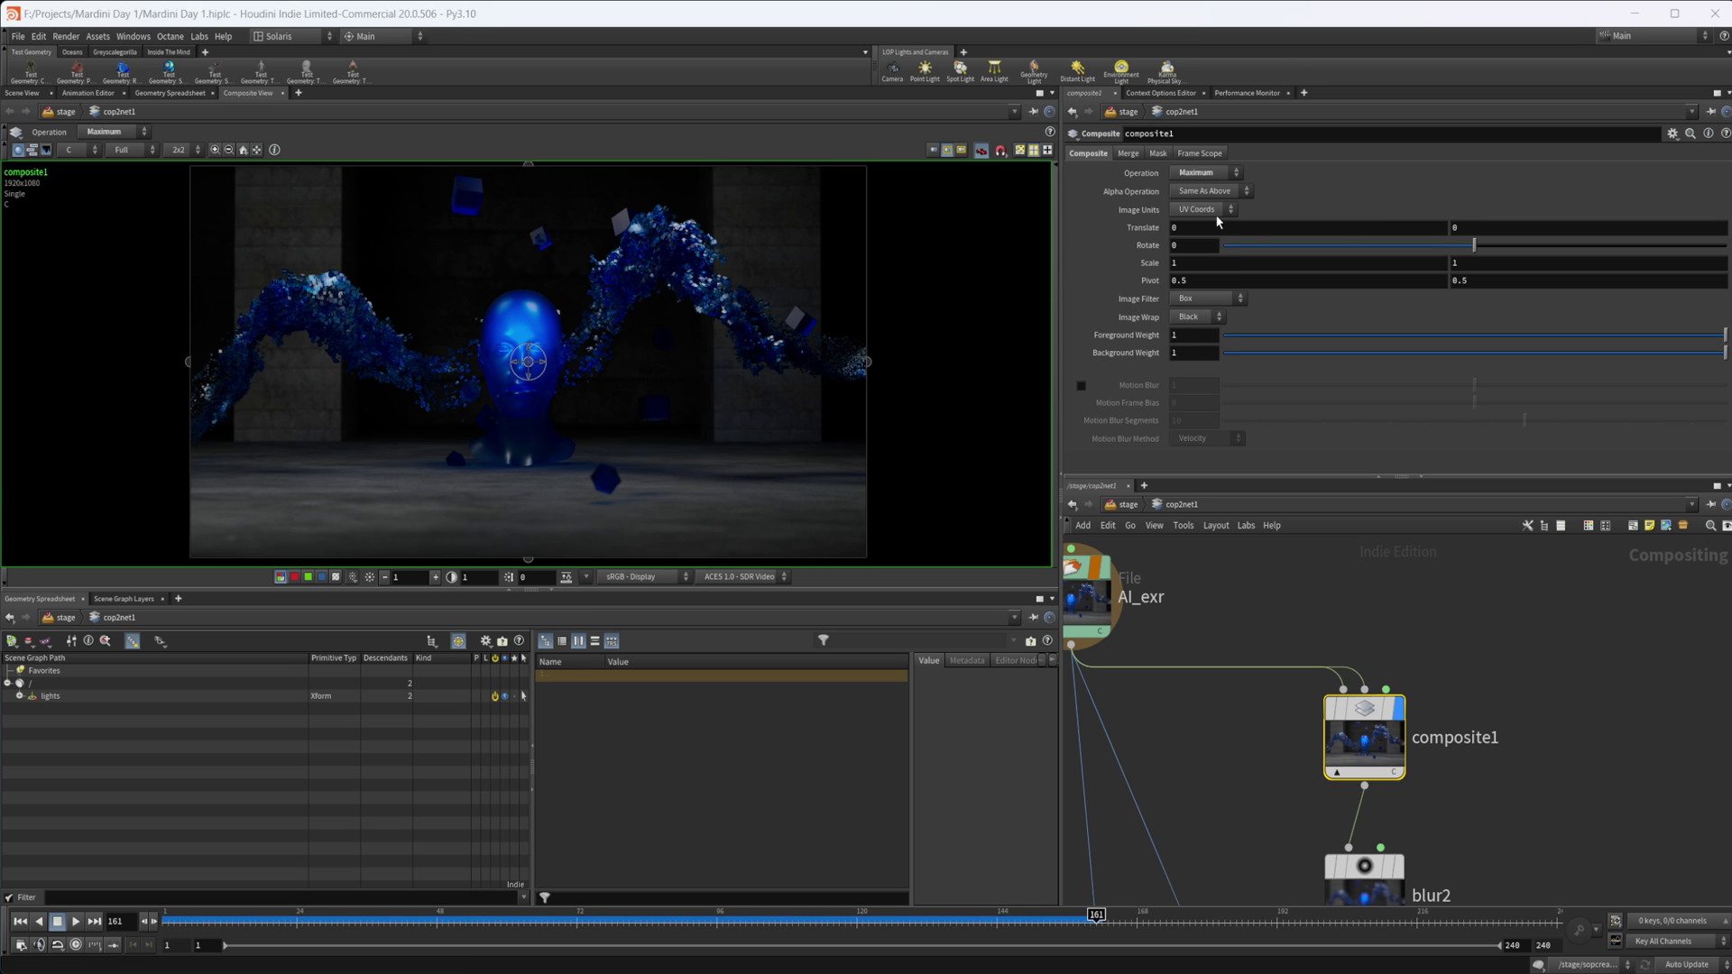
pyautogui.click(1207, 172)
pyautogui.click(1198, 343)
pyautogui.click(1204, 173)
pyautogui.click(1189, 271)
pyautogui.click(1205, 172)
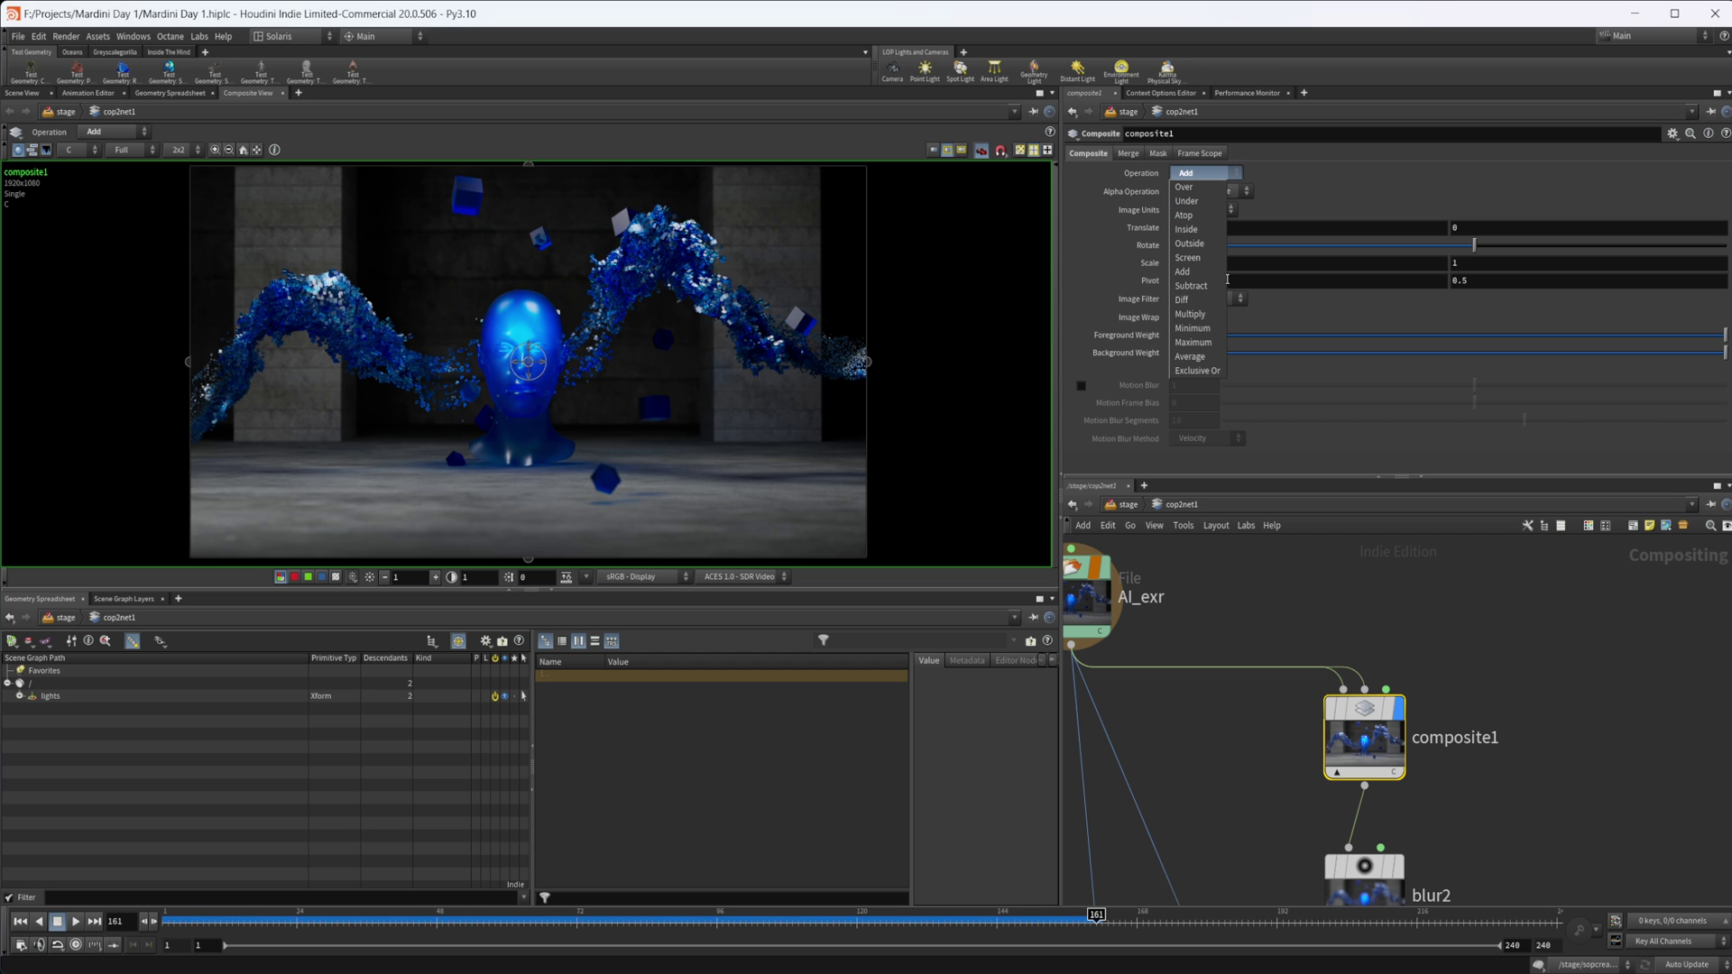
pyautogui.click(1196, 315)
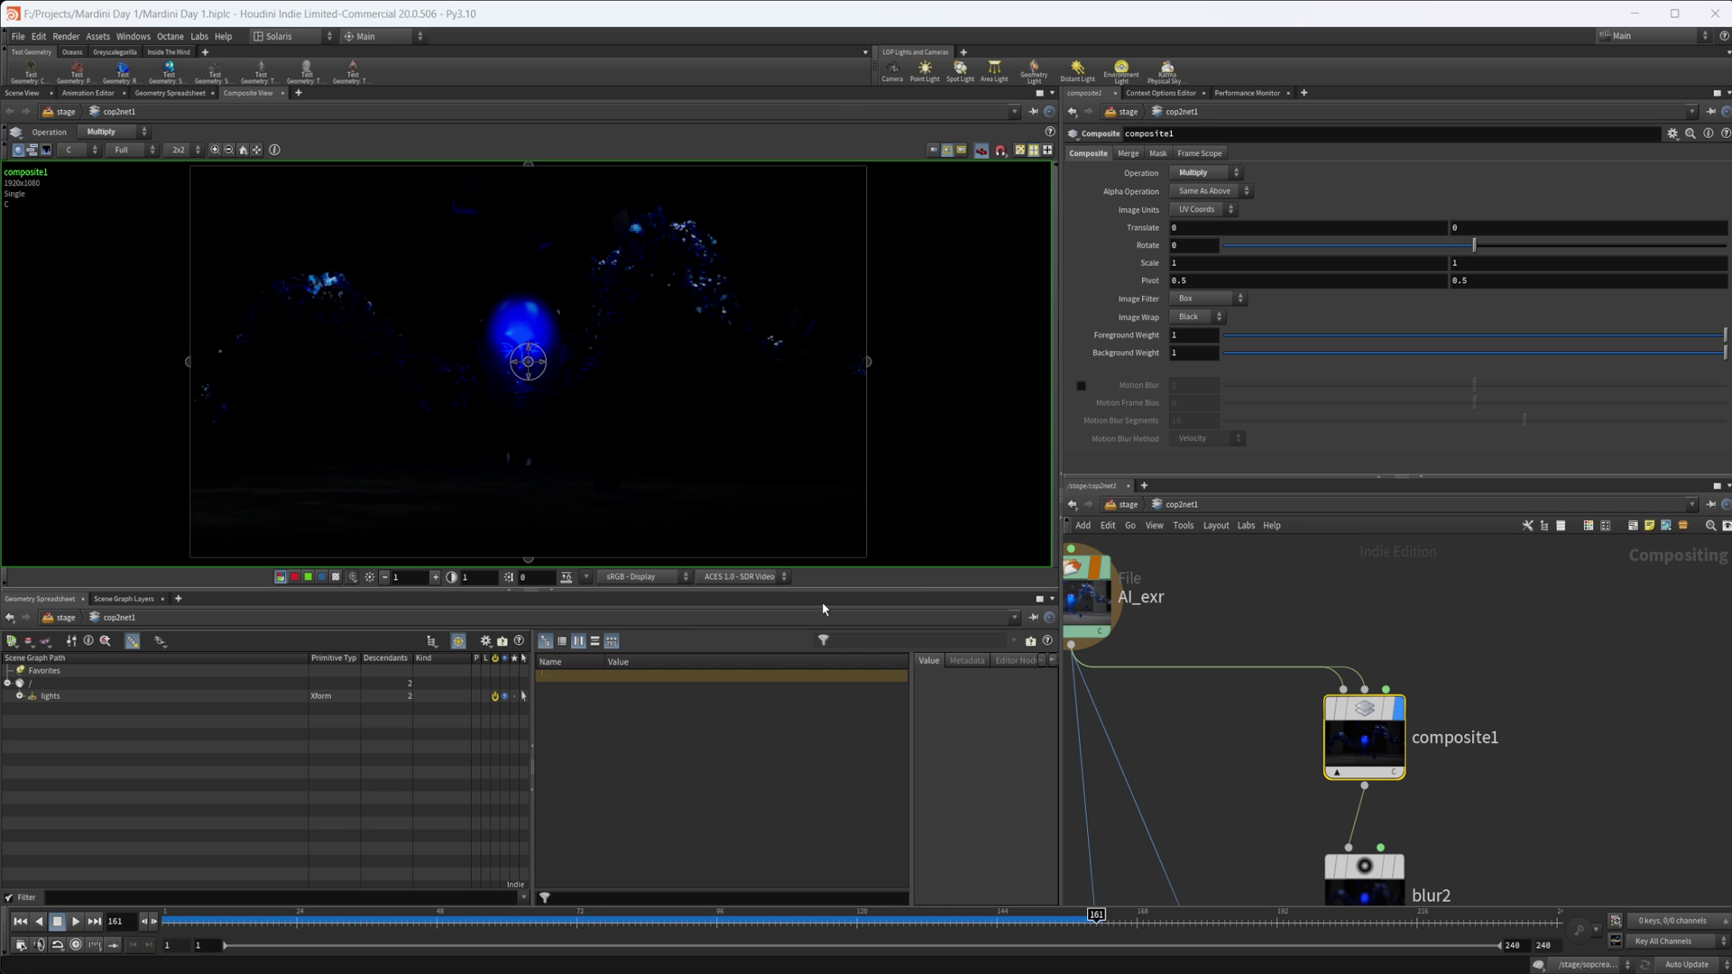
# Step: Display the result of the blur2 node, followed by that of the gamma1 node
pyautogui.moveTo(1263, 737); pyautogui.dragTo(1212, 590, button='middle')
pyautogui.moveTo(1476, 747)
pyautogui.mouseDown(button='middle')
pyautogui.moveTo(1458, 694)
pyautogui.moveTo(1475, 753)
pyautogui.mouseUp(button='middle')
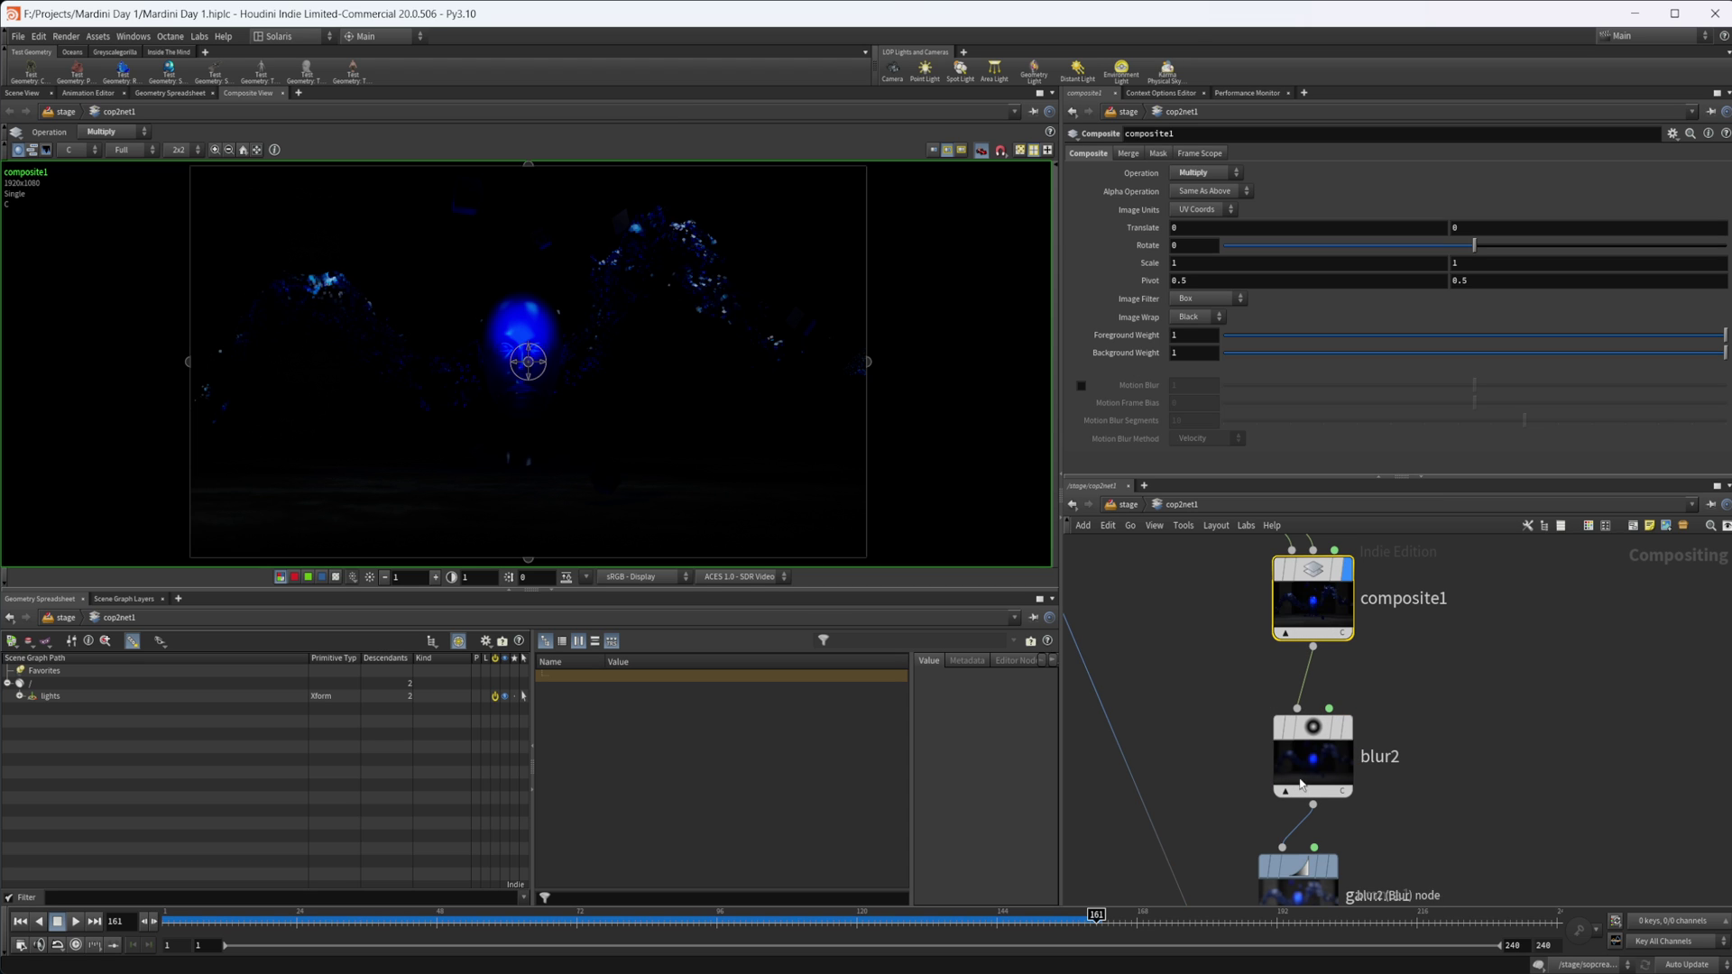
pyautogui.click(1327, 768)
pyautogui.press('r')
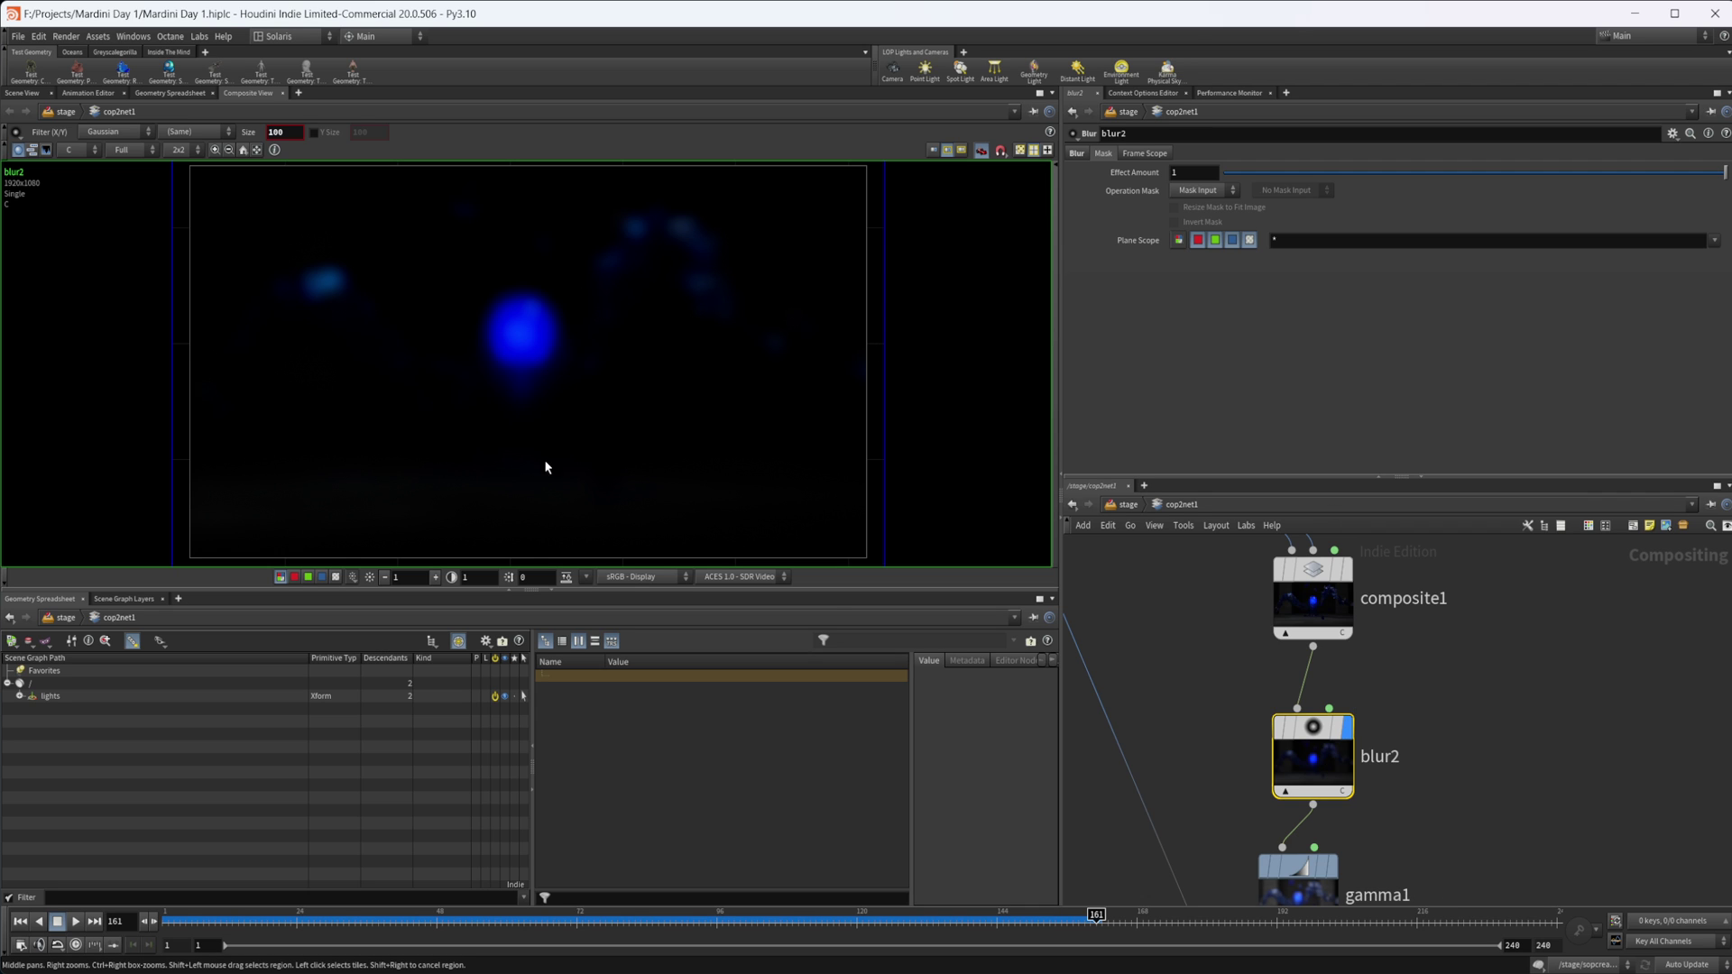
pyautogui.moveTo(1205, 711); pyautogui.dragTo(1200, 561, button='middle')
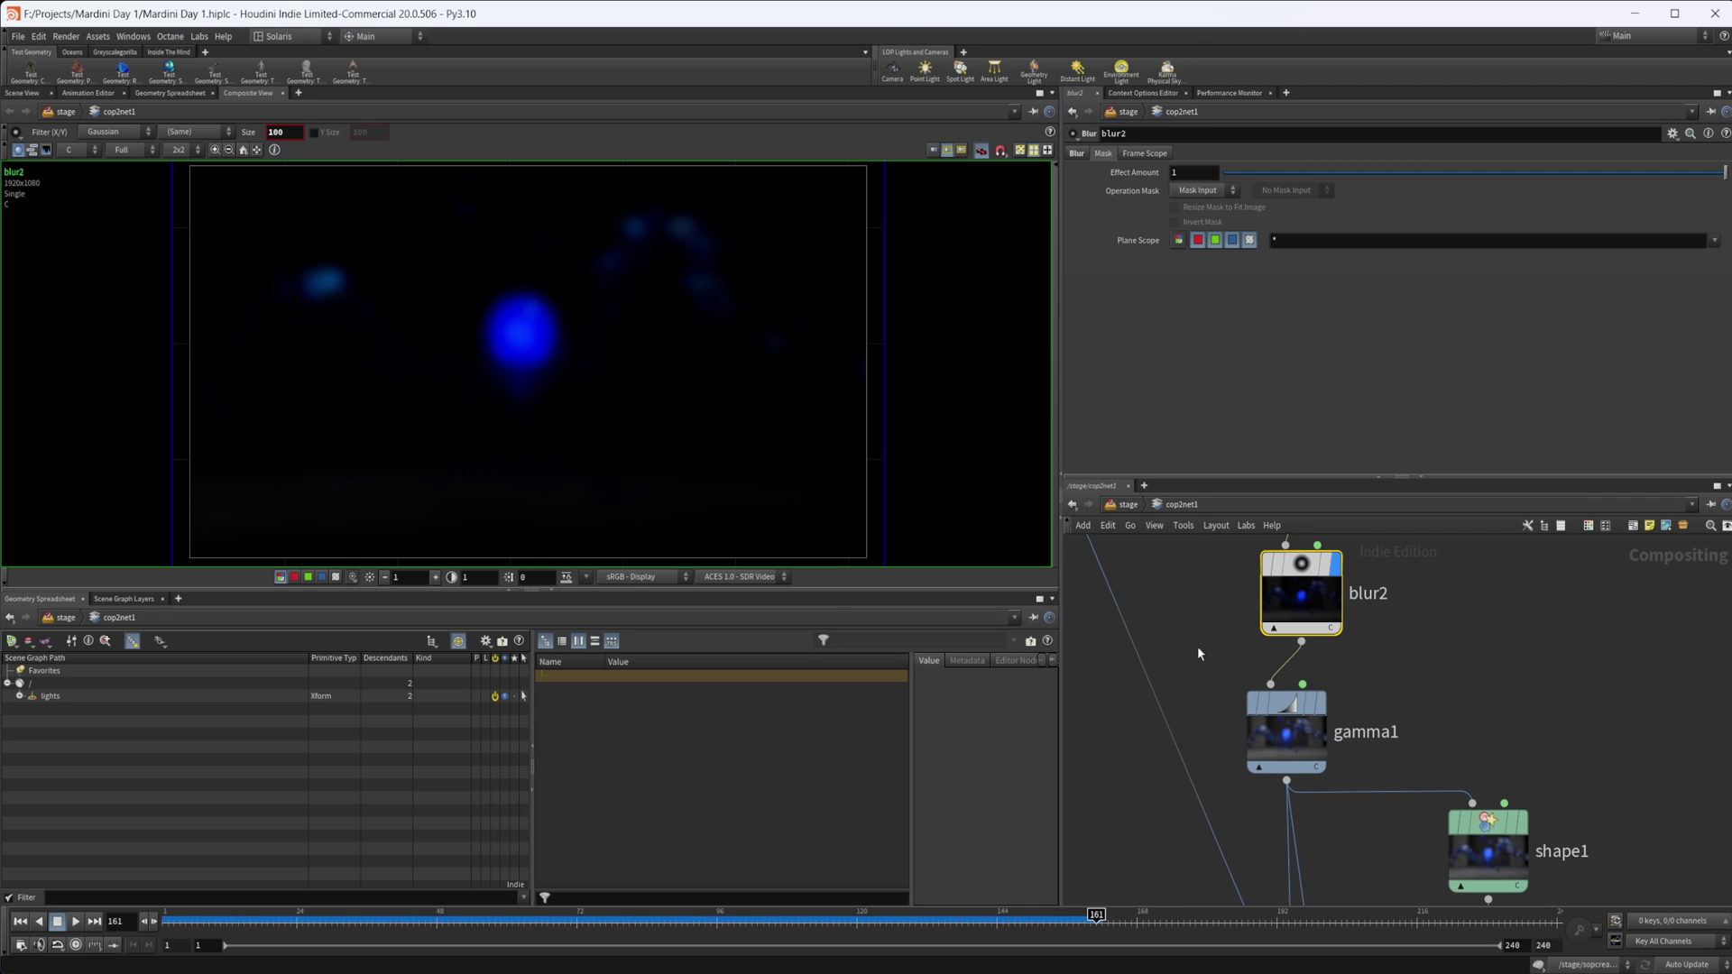
pyautogui.click(1281, 742)
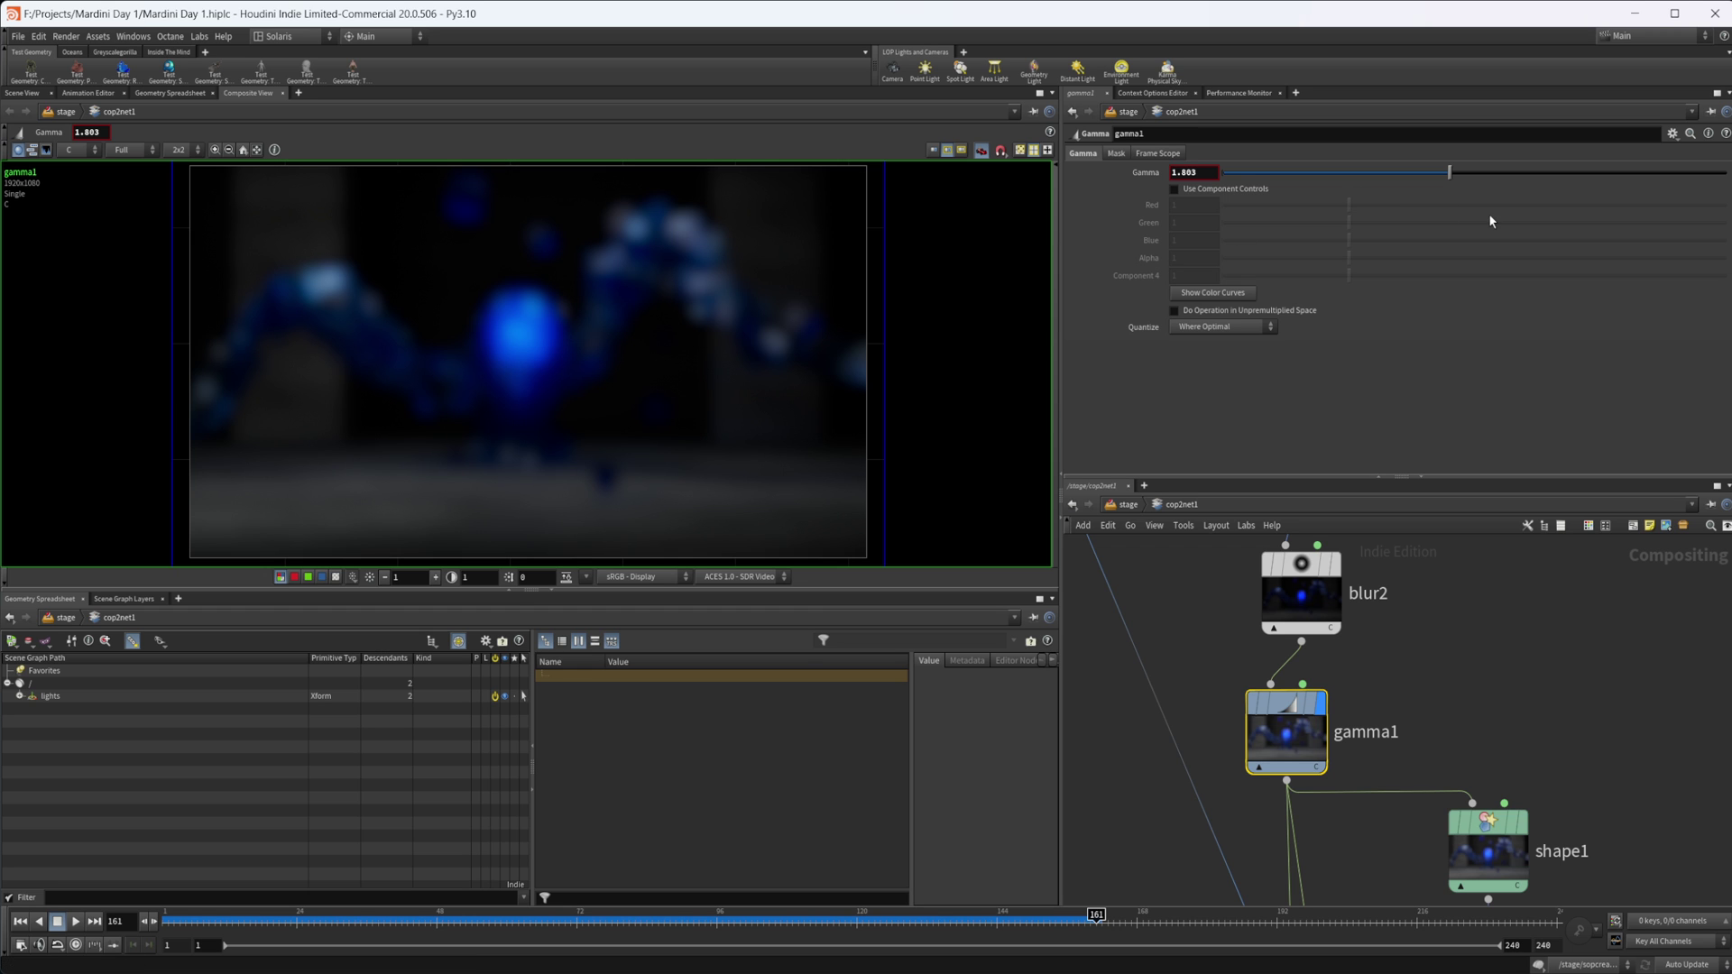
# Step: Display the shape1 node and switch the viewer to its mask plane M
pyautogui.moveTo(1414, 819); pyautogui.dragTo(1399, 732, button='middle')
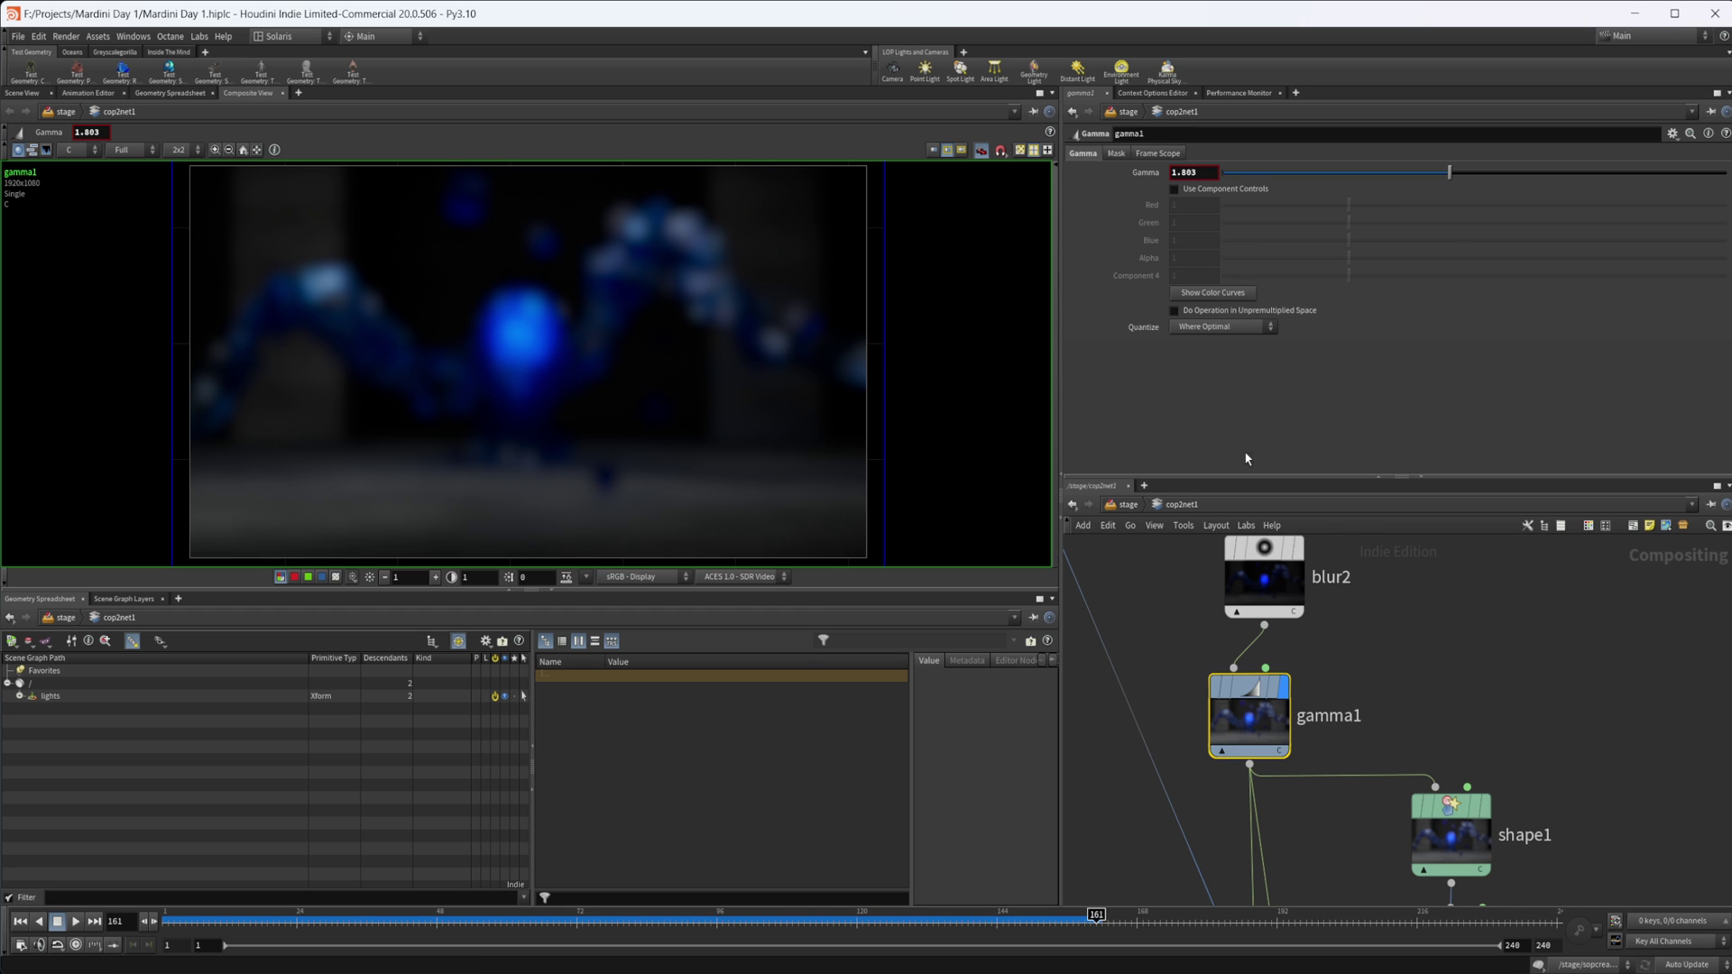
pyautogui.moveTo(1330, 805); pyautogui.dragTo(1353, 723, button='middle')
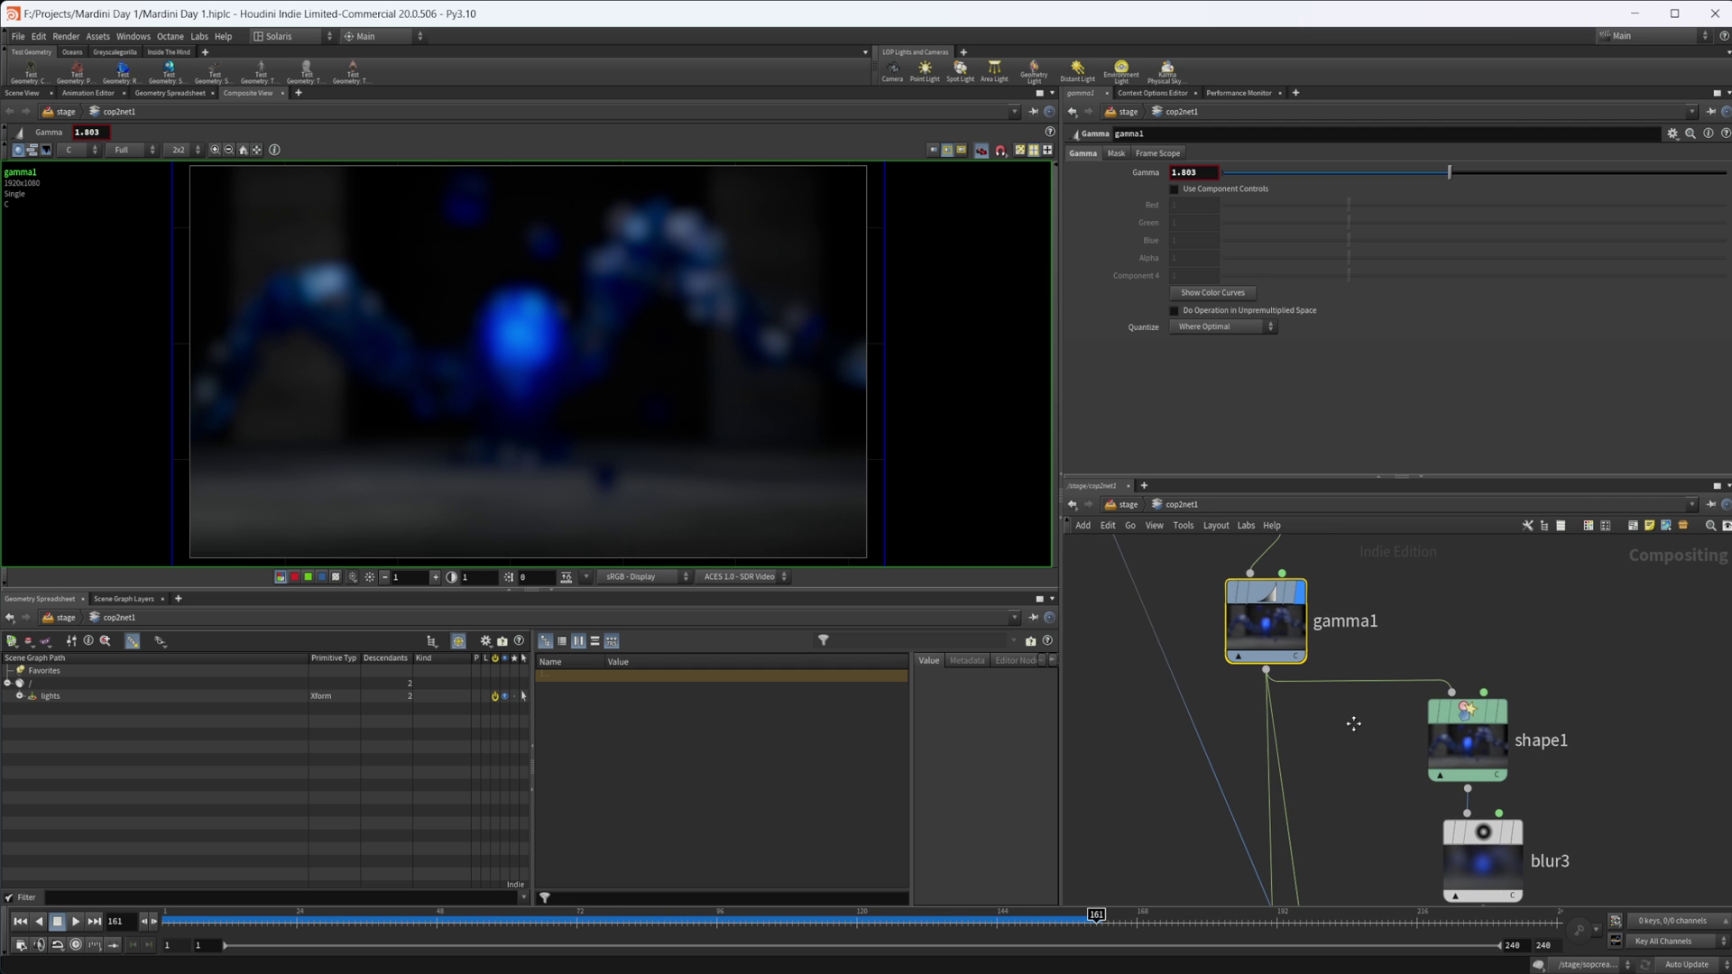
pyautogui.moveTo(1354, 795)
pyautogui.mouseDown(button='middle')
pyautogui.moveTo(1307, 607)
pyautogui.moveTo(1356, 822)
pyautogui.mouseUp(button='middle')
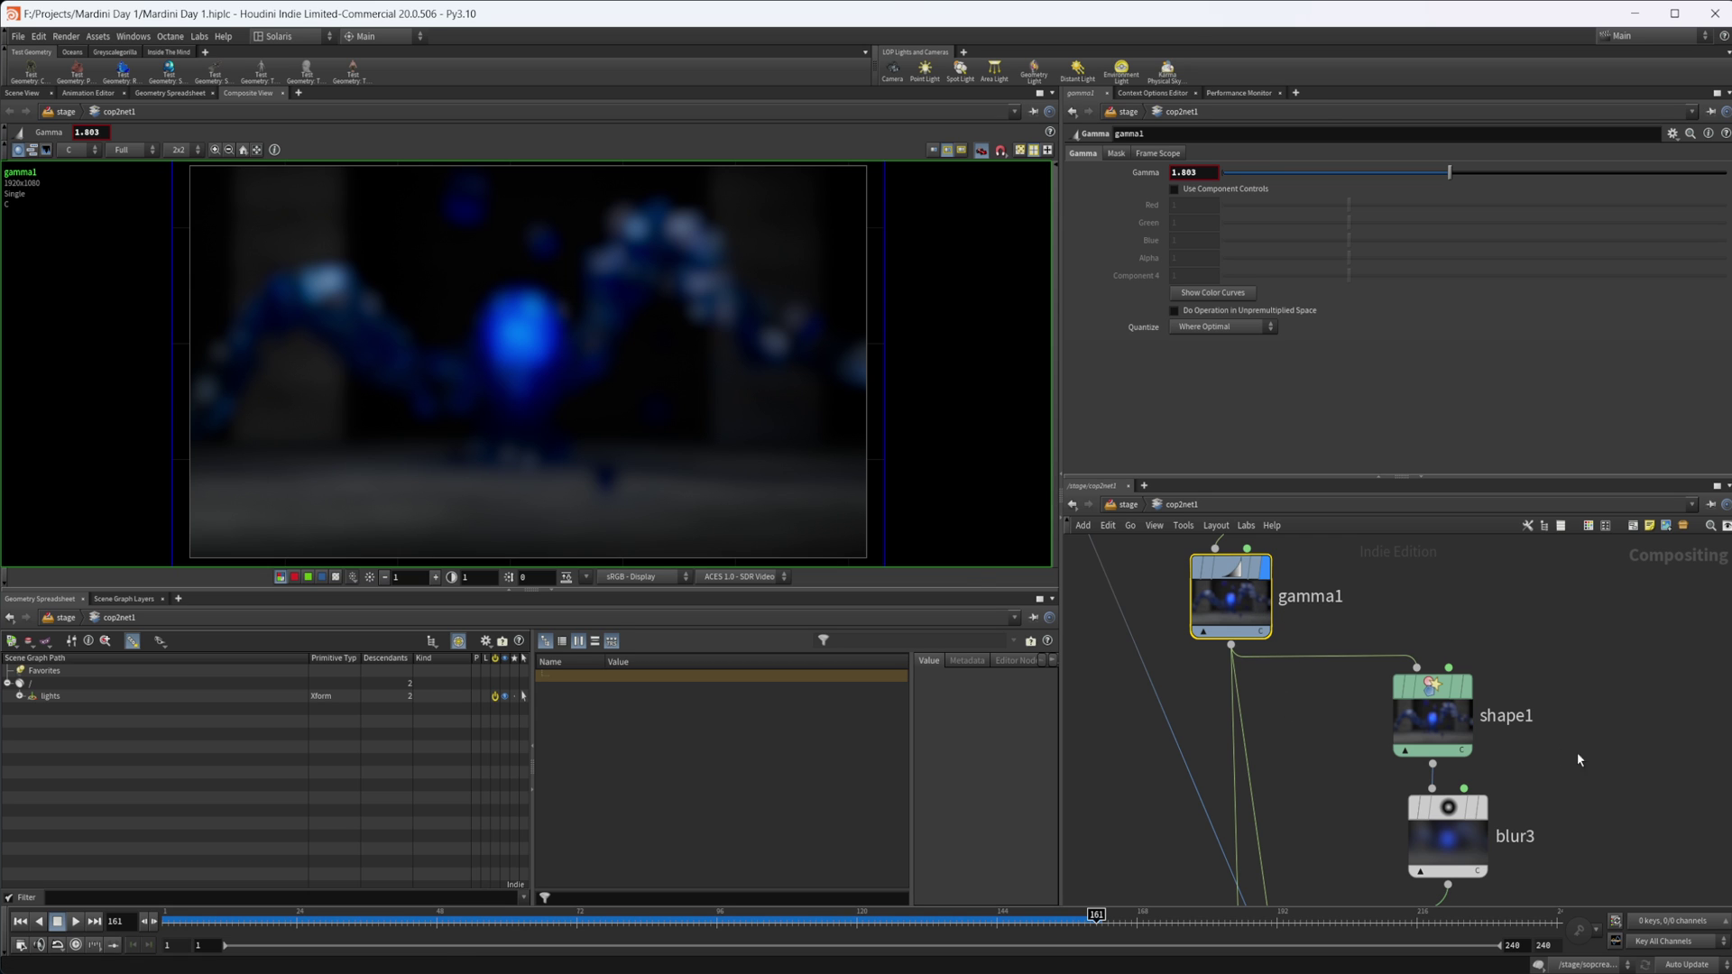
pyautogui.click(1422, 723)
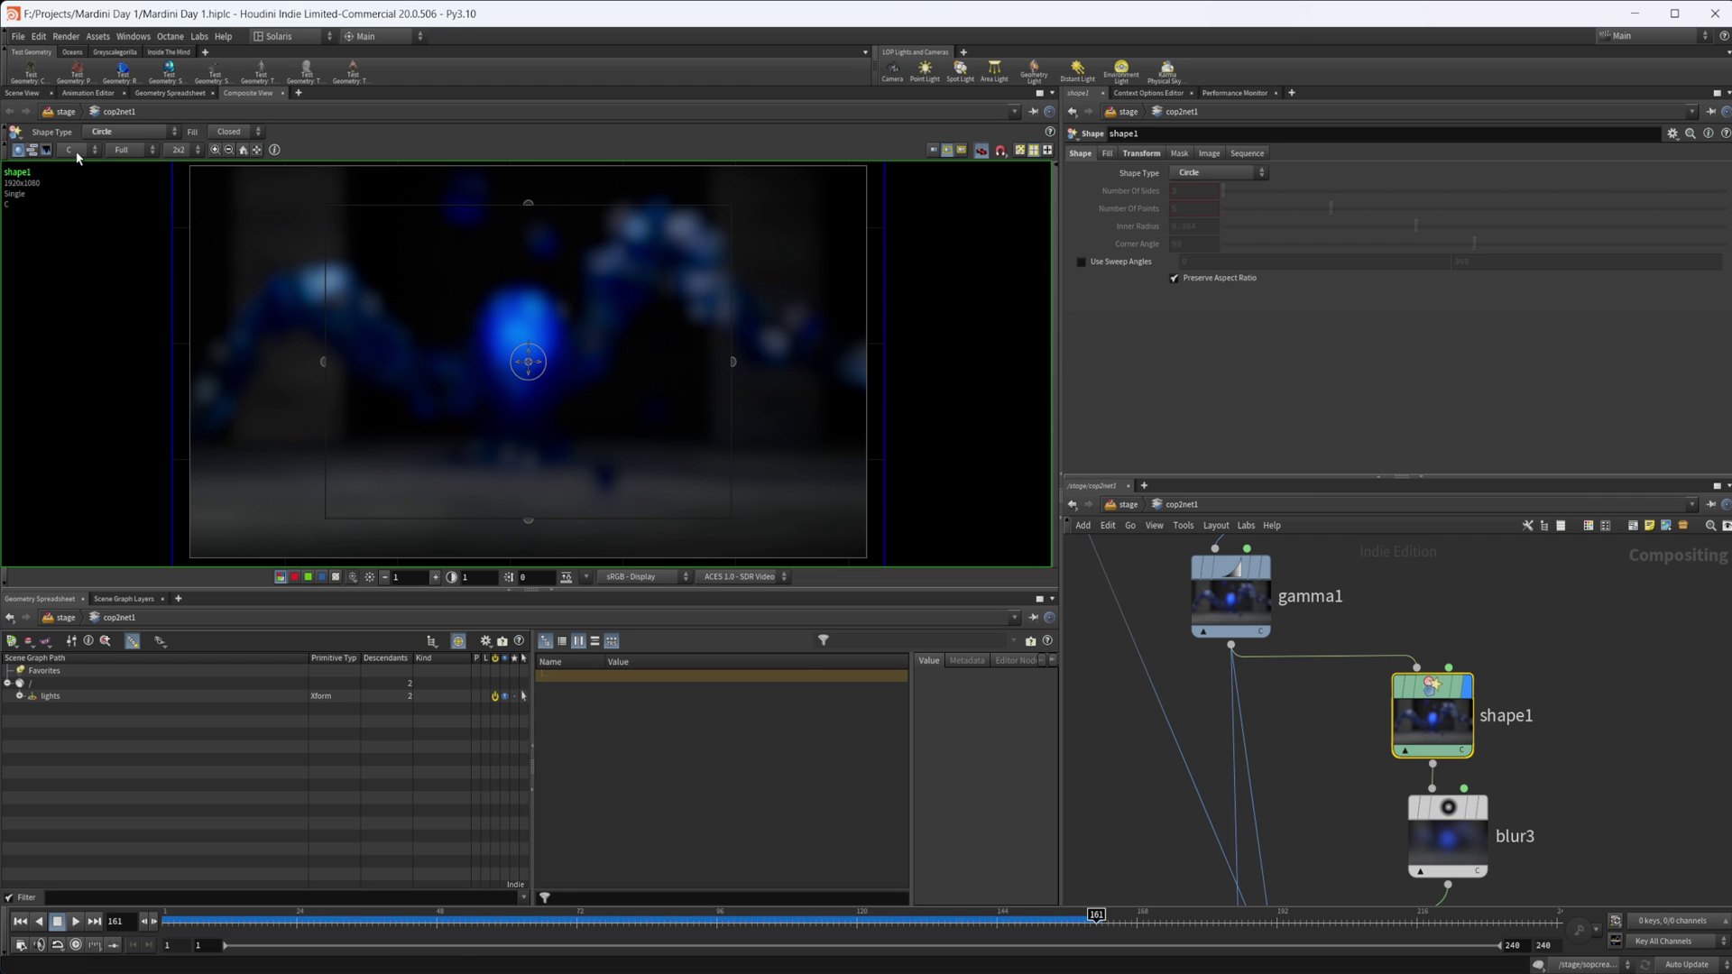
pyautogui.click(90, 149)
pyautogui.click(72, 193)
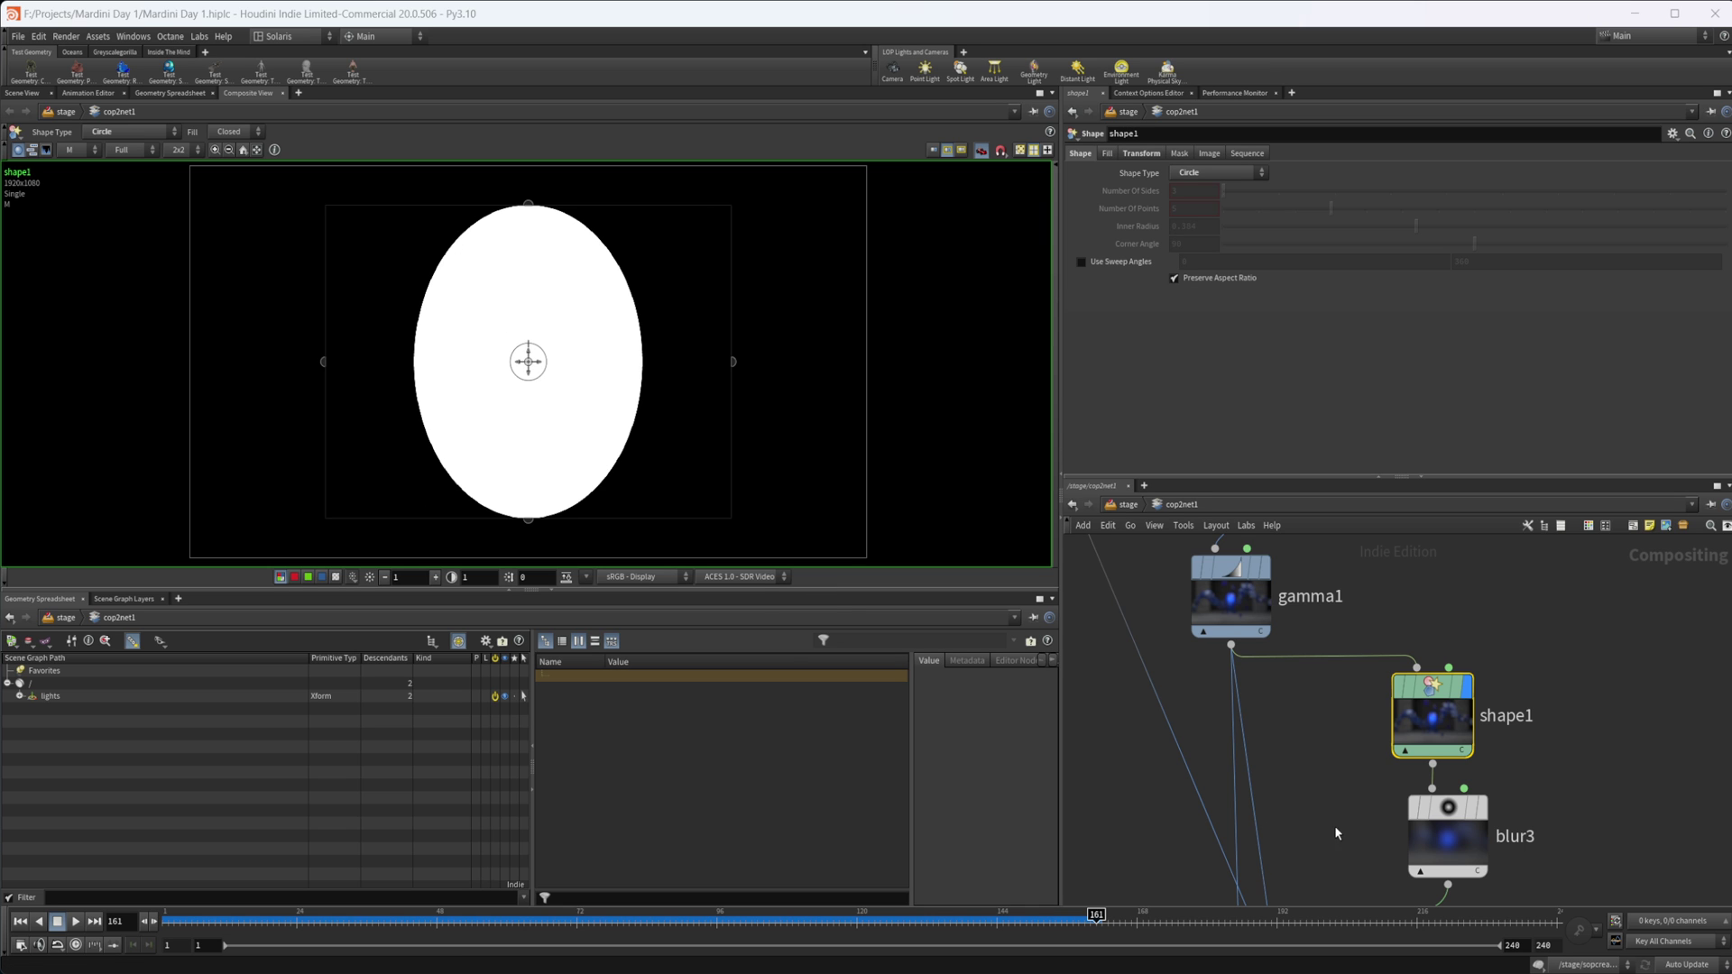
# Step: View the softened mask of blur3, followed by the colour result of the composite2 node
pyautogui.moveTo(1336, 828); pyautogui.dragTo(1234, 770, button='middle')
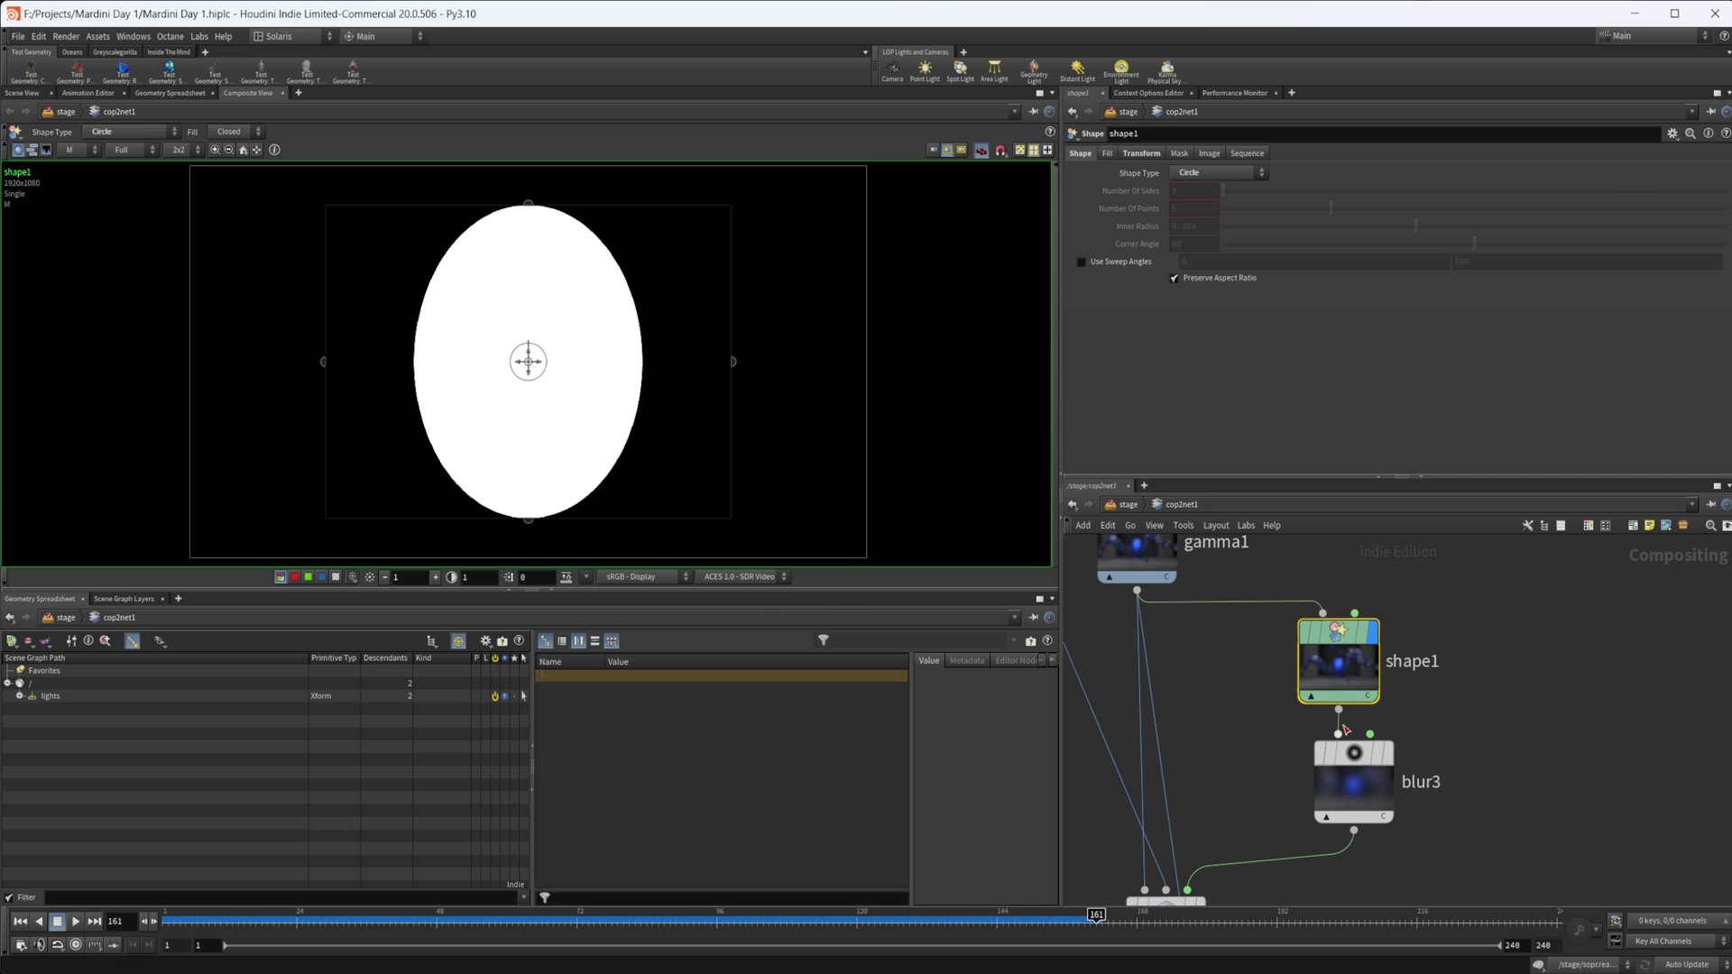
pyautogui.click(1372, 815)
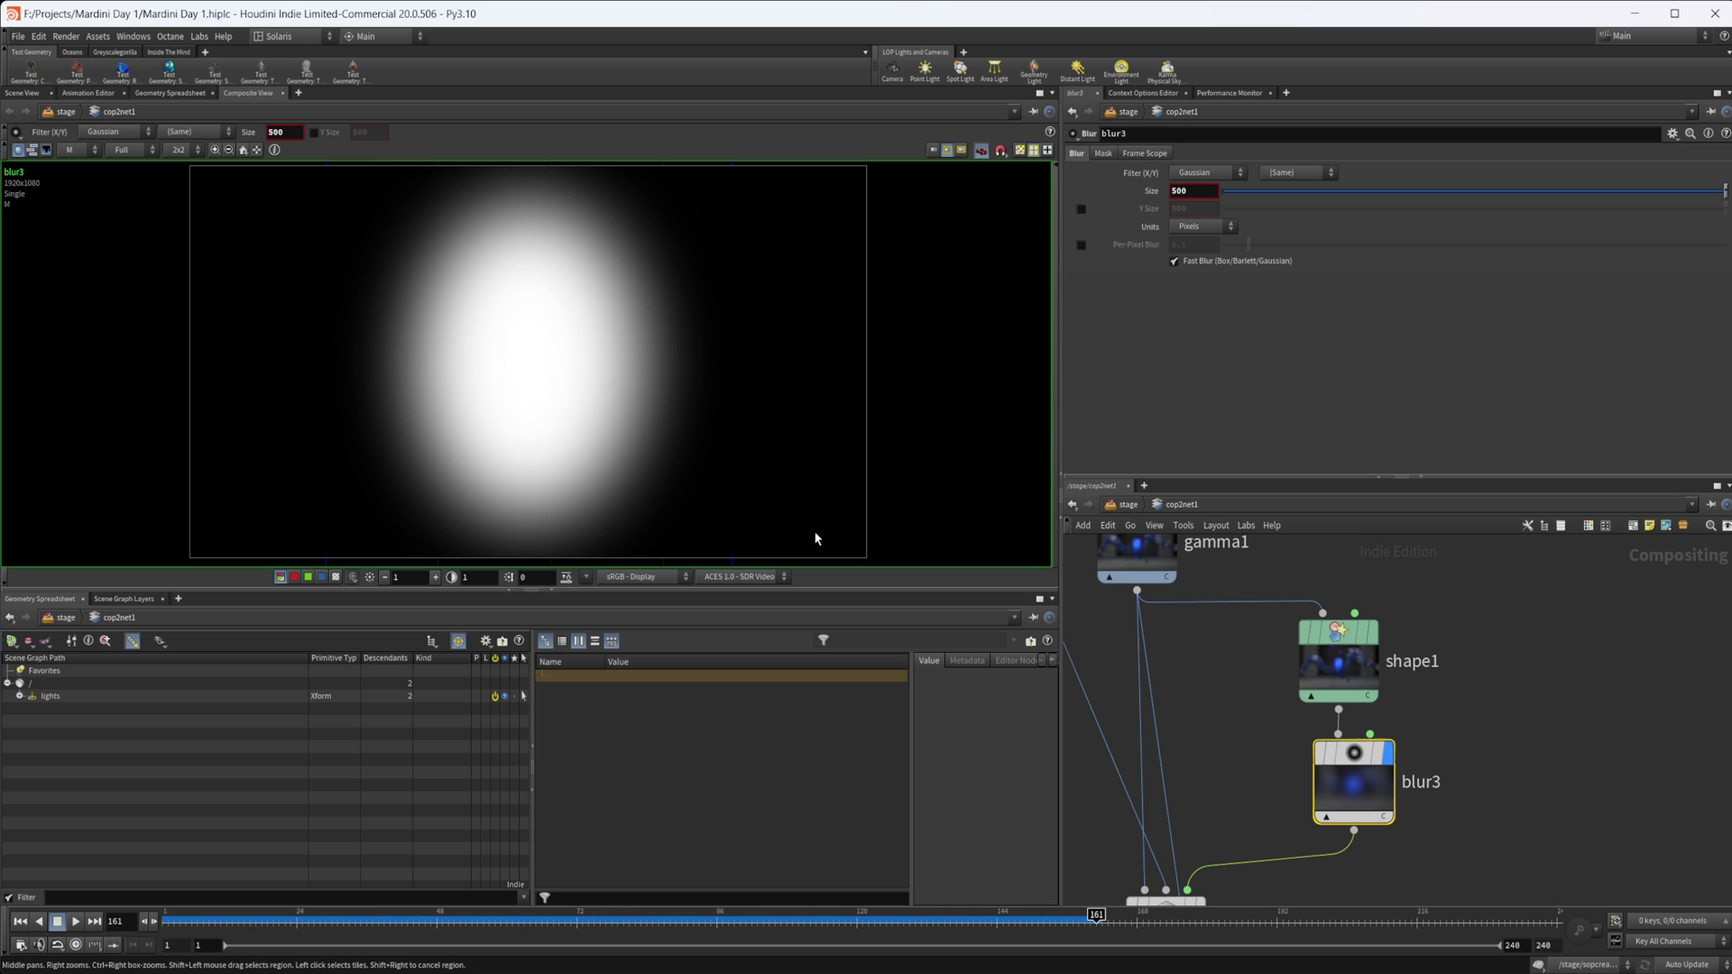
pyautogui.moveTo(1286, 825); pyautogui.dragTo(1353, 619, button='middle')
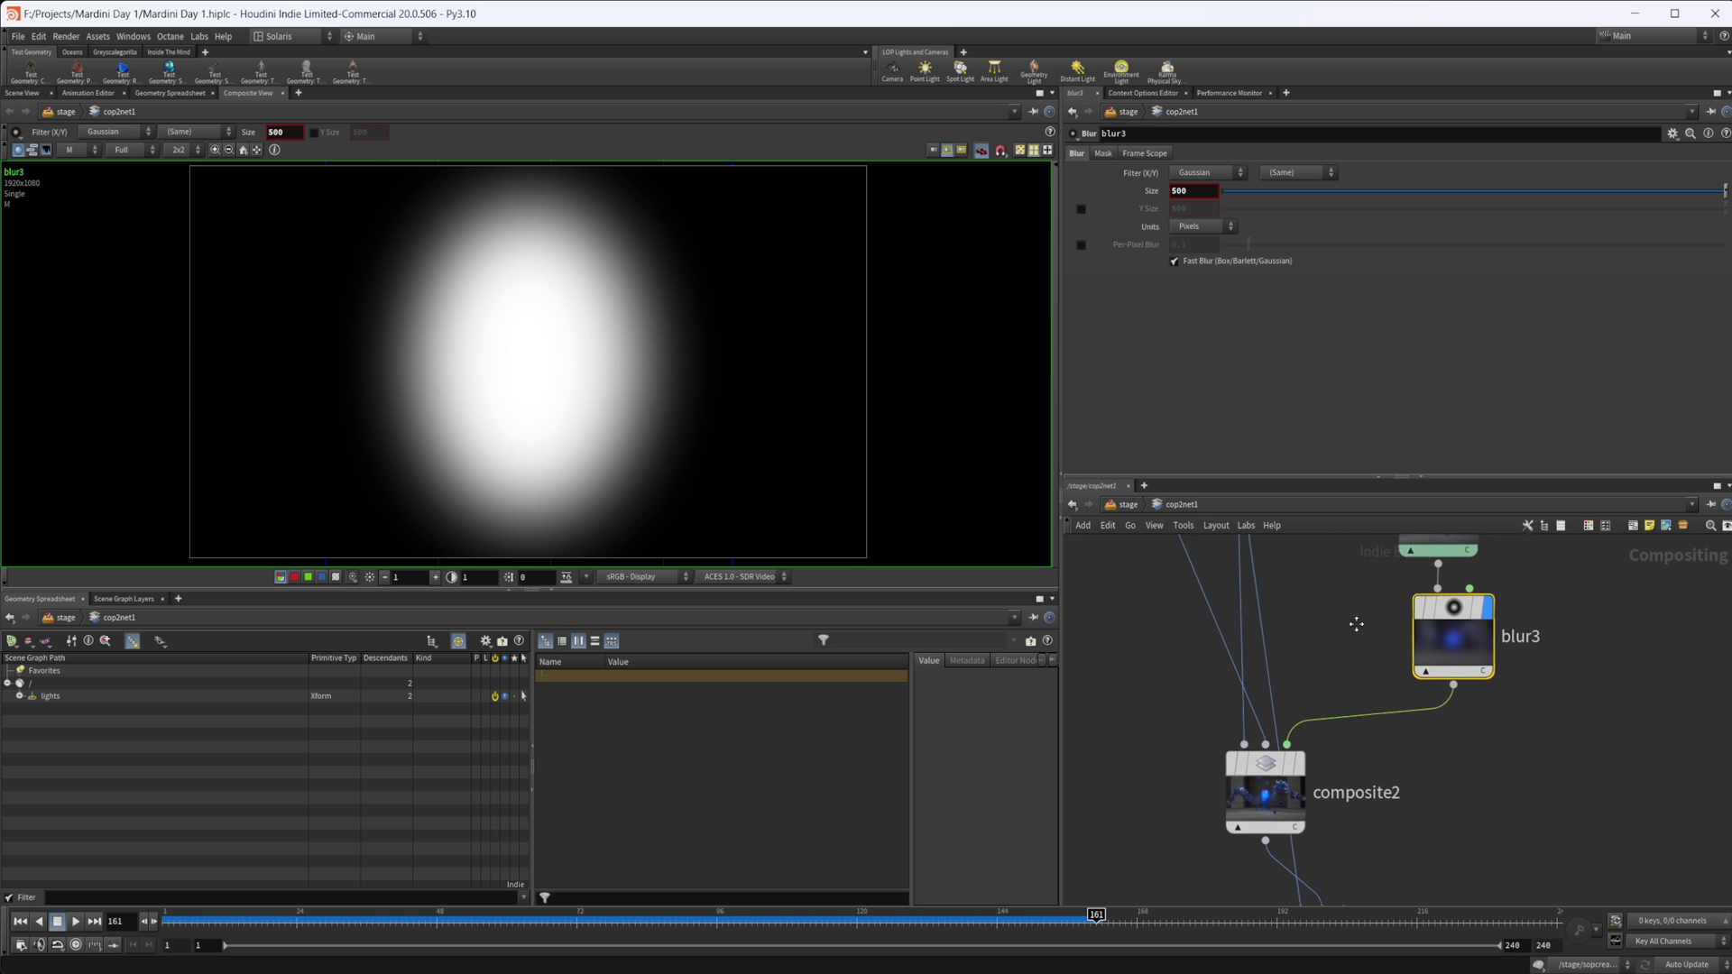
pyautogui.click(1271, 794)
pyautogui.press('r')
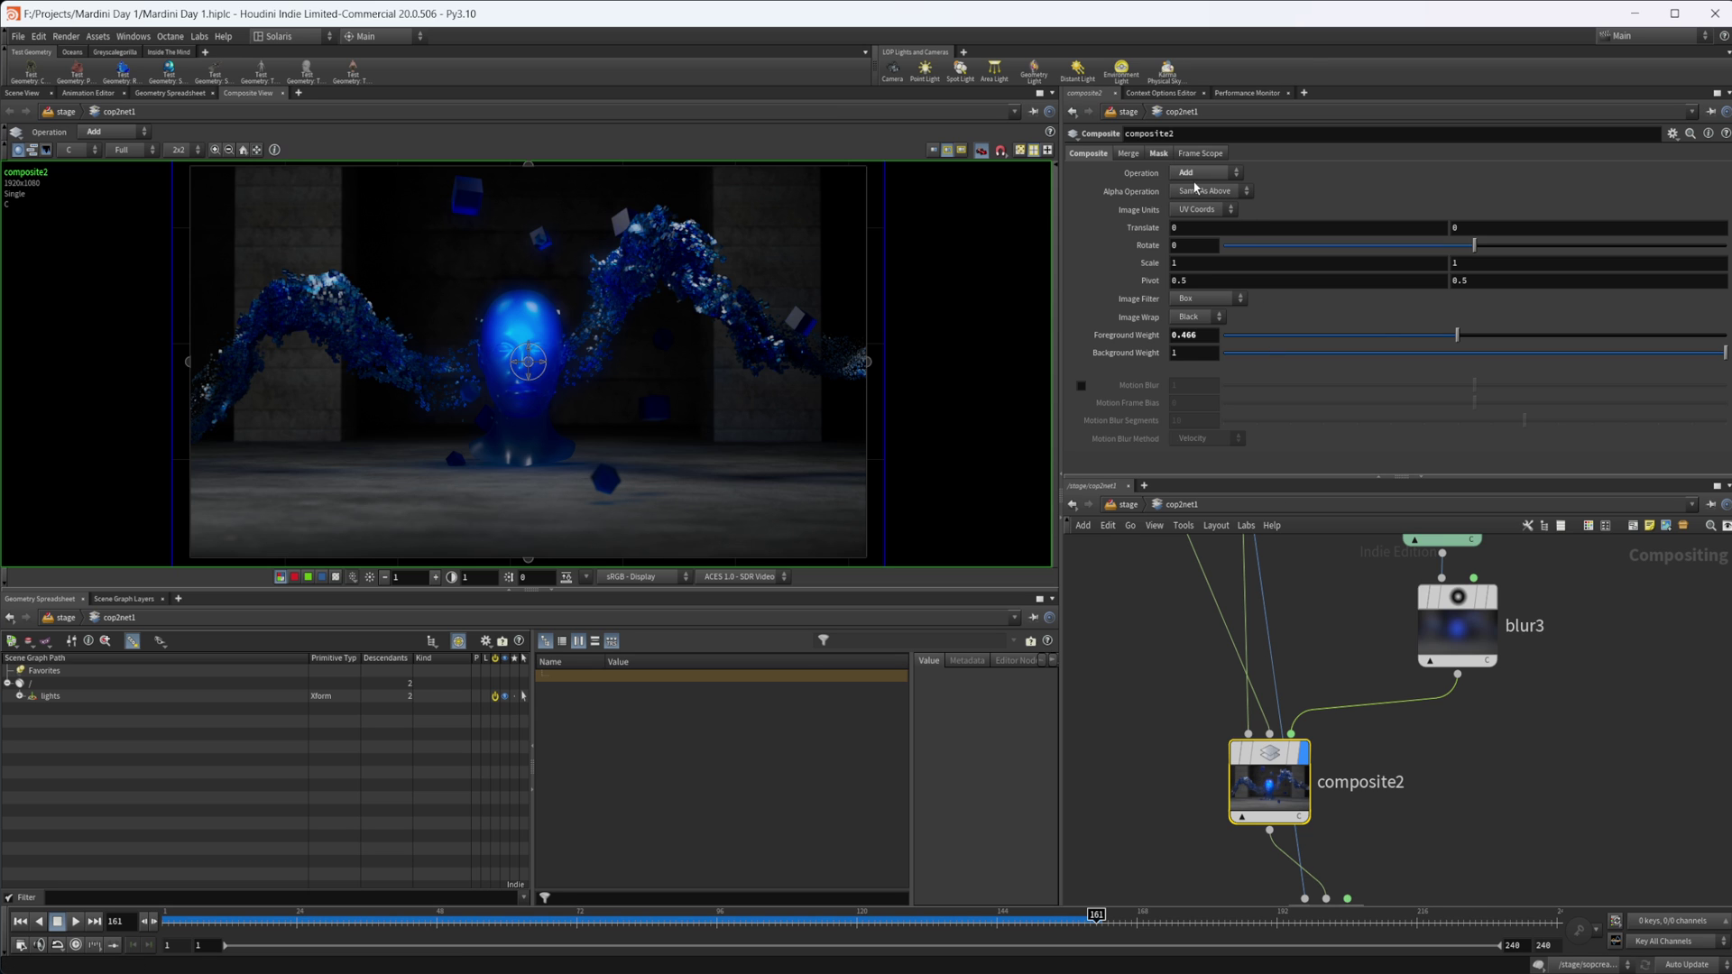
# Step: Review the connections from gamma1, shape1 and blur3 into composite2
pyautogui.moveTo(1339, 758); pyautogui.dragTo(1449, 832, button='middle')
pyautogui.scroll(-3, 1449, 832)
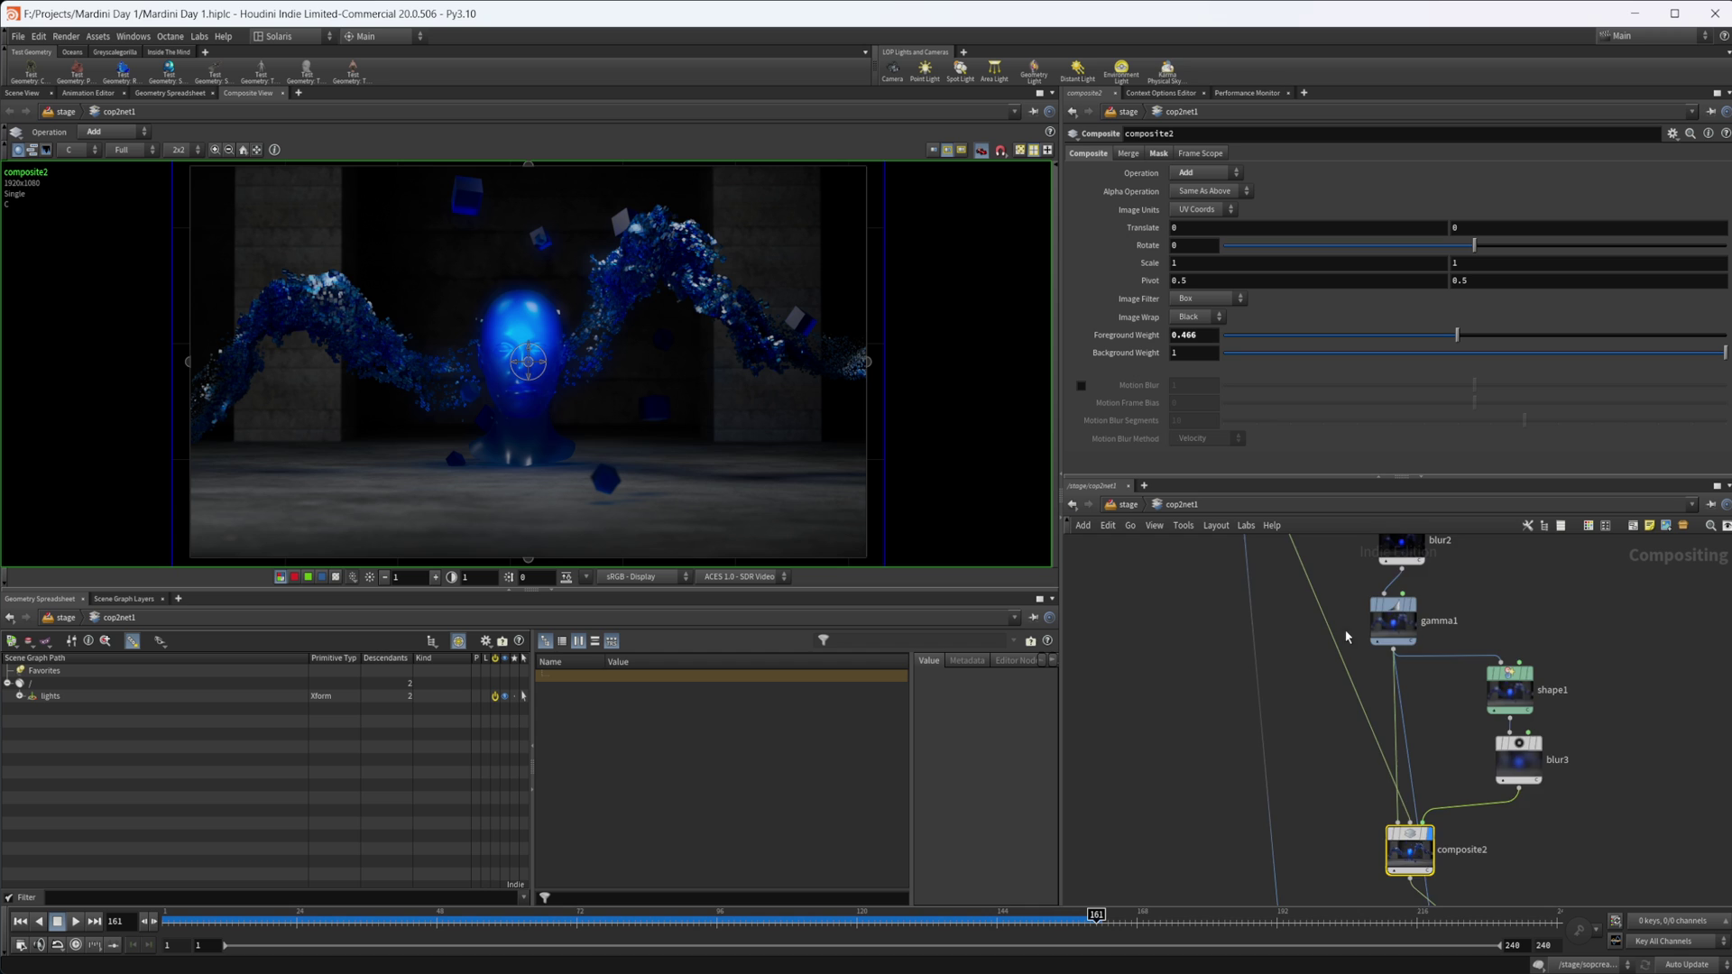
# Step: Select the gamma1 node above composite2 to inspect its Gamma settings
pyautogui.moveTo(1326, 638); pyautogui.dragTo(1321, 913, button='middle')
pyautogui.moveTo(1253, 831); pyautogui.dragTo(1108, 516, button='middle')
pyautogui.scroll(3, 1230, 817)
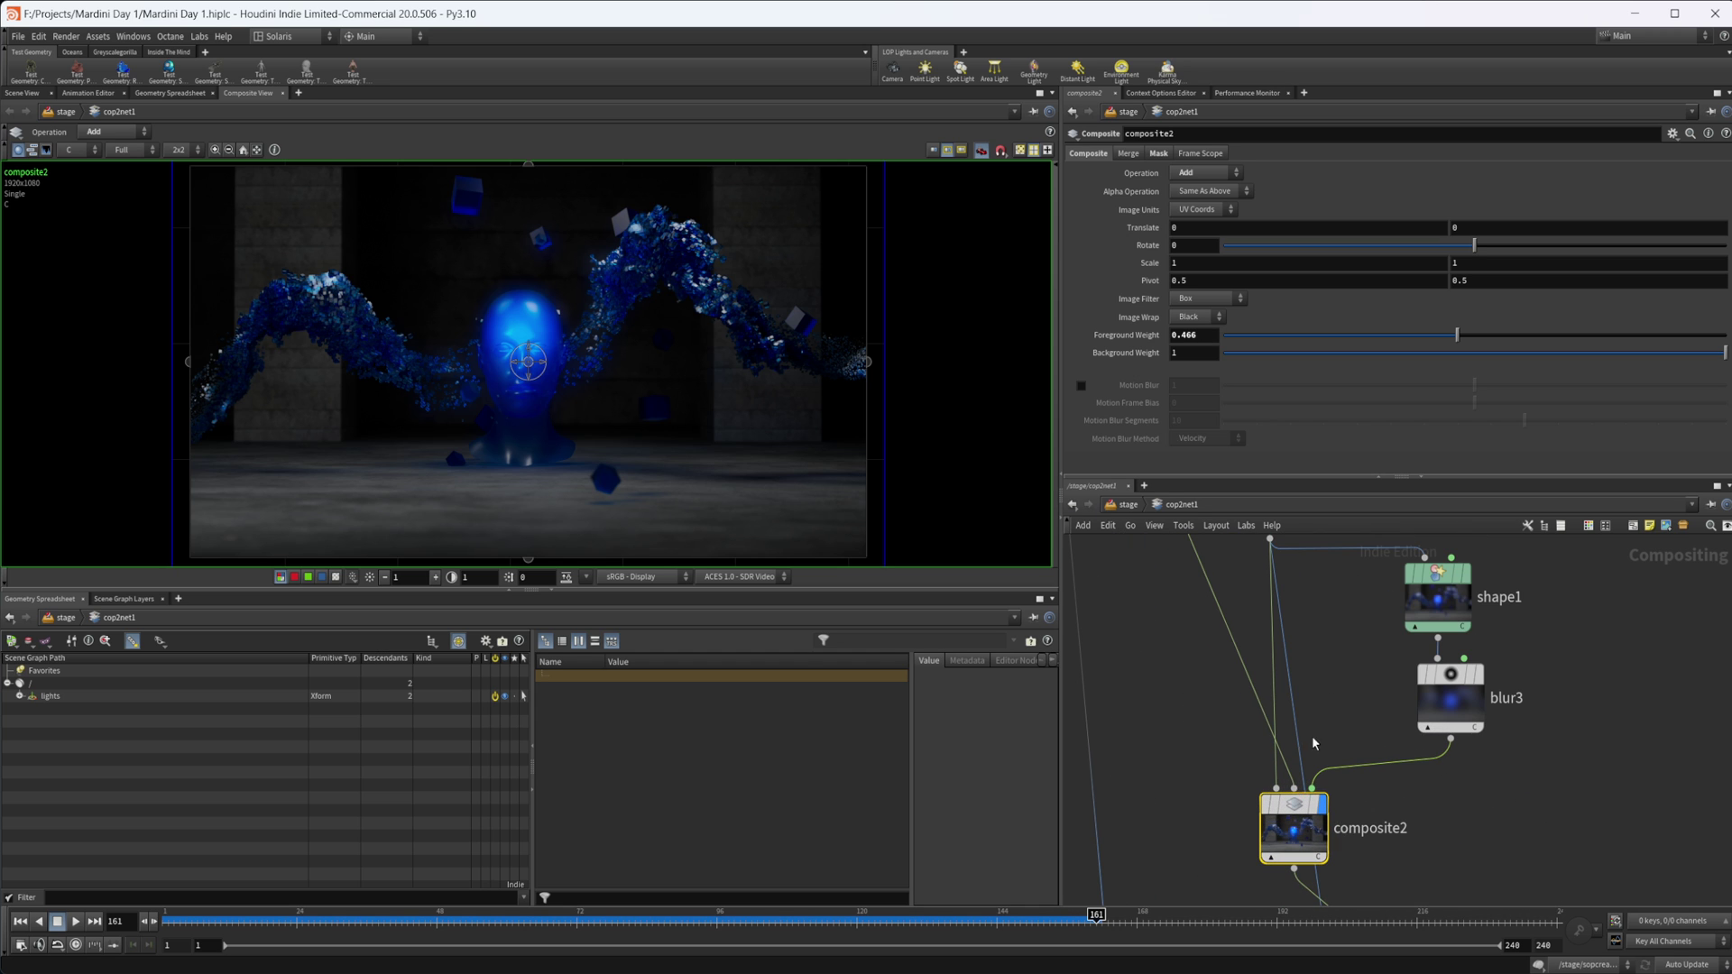
pyautogui.moveTo(1374, 633); pyautogui.dragTo(1361, 716, button='middle')
pyautogui.click(1263, 595)
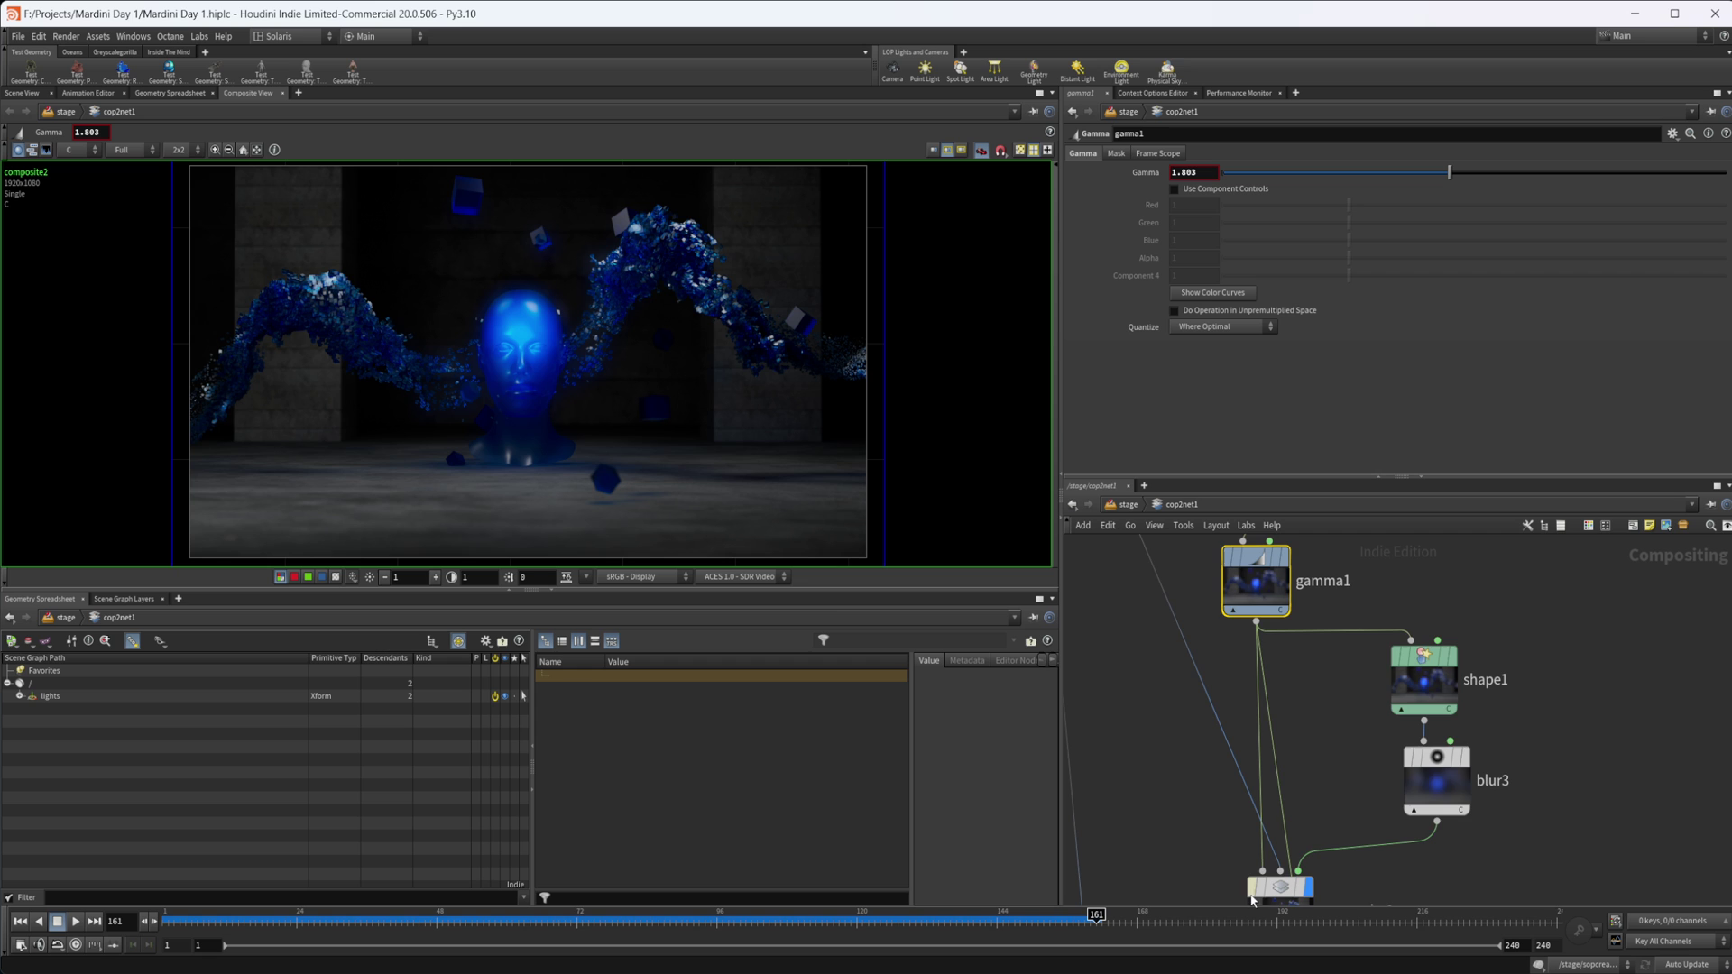
# Step: Select the composite2 node and examine its Foreground Weight setting
pyautogui.moveTo(1296, 902); pyautogui.dragTo(1255, 694, button='middle')
pyautogui.click(1255, 694)
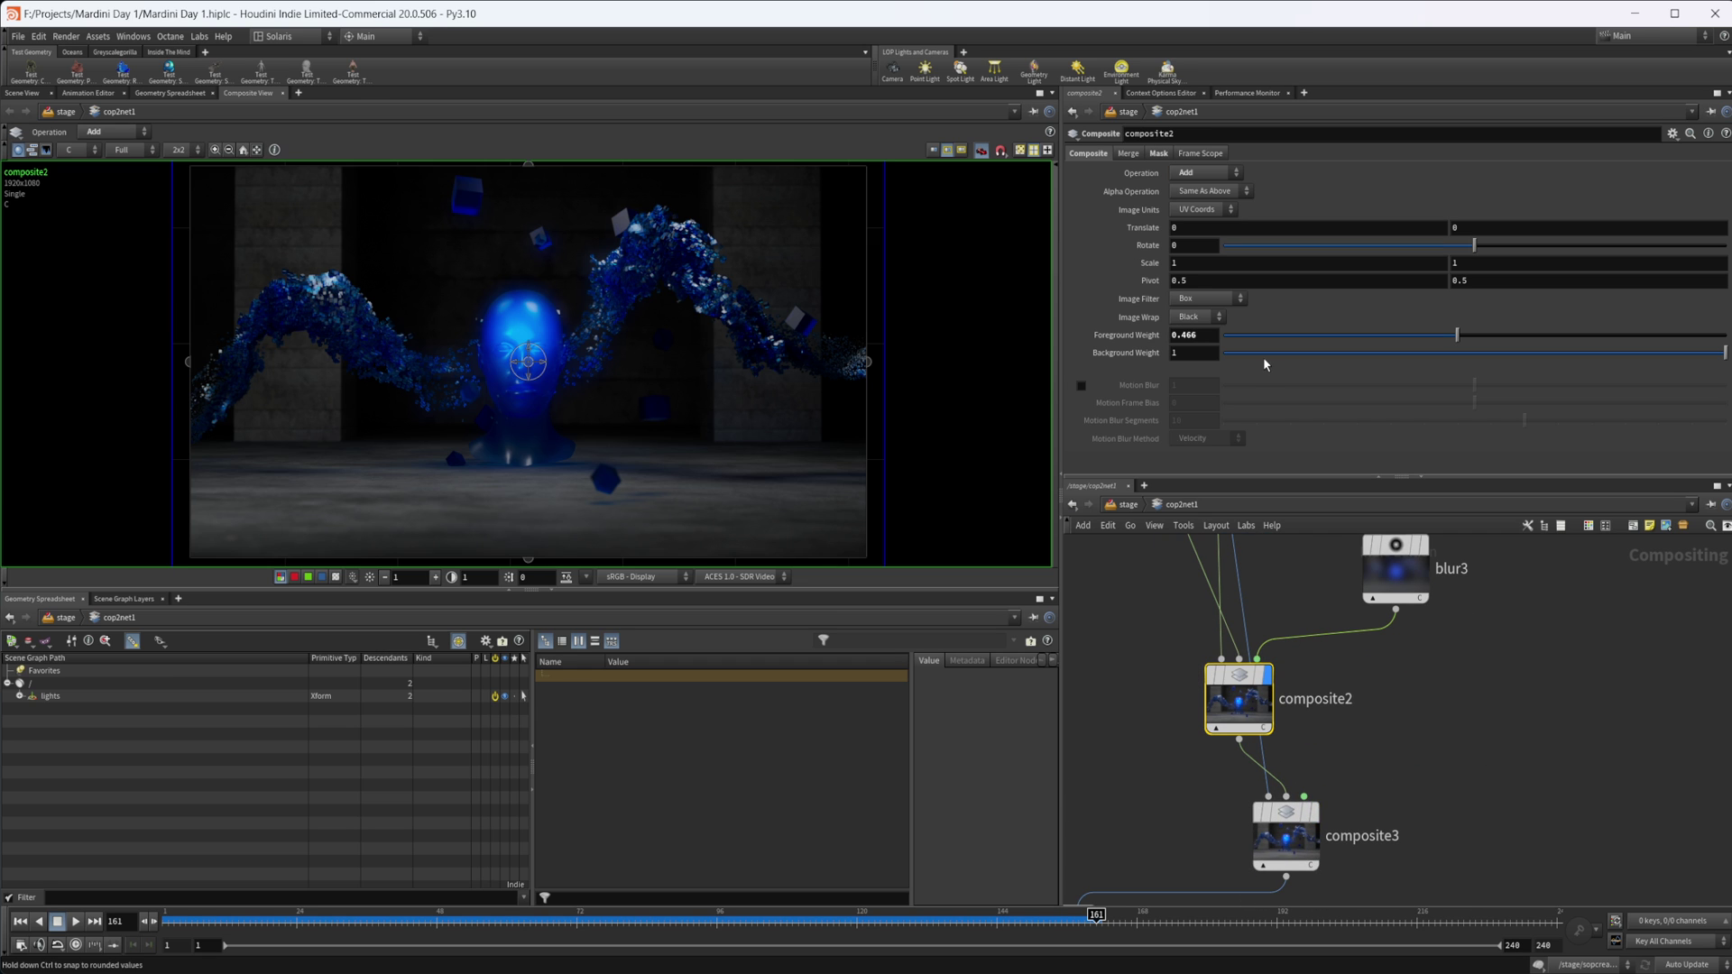
pyautogui.moveTo(1419, 340); pyautogui.dragTo(1458, 355)
# Step: Display the result of the composite3 node below composite2
pyautogui.moveTo(1262, 783); pyautogui.dragTo(1355, 636, button='middle')
pyautogui.click(1309, 743)
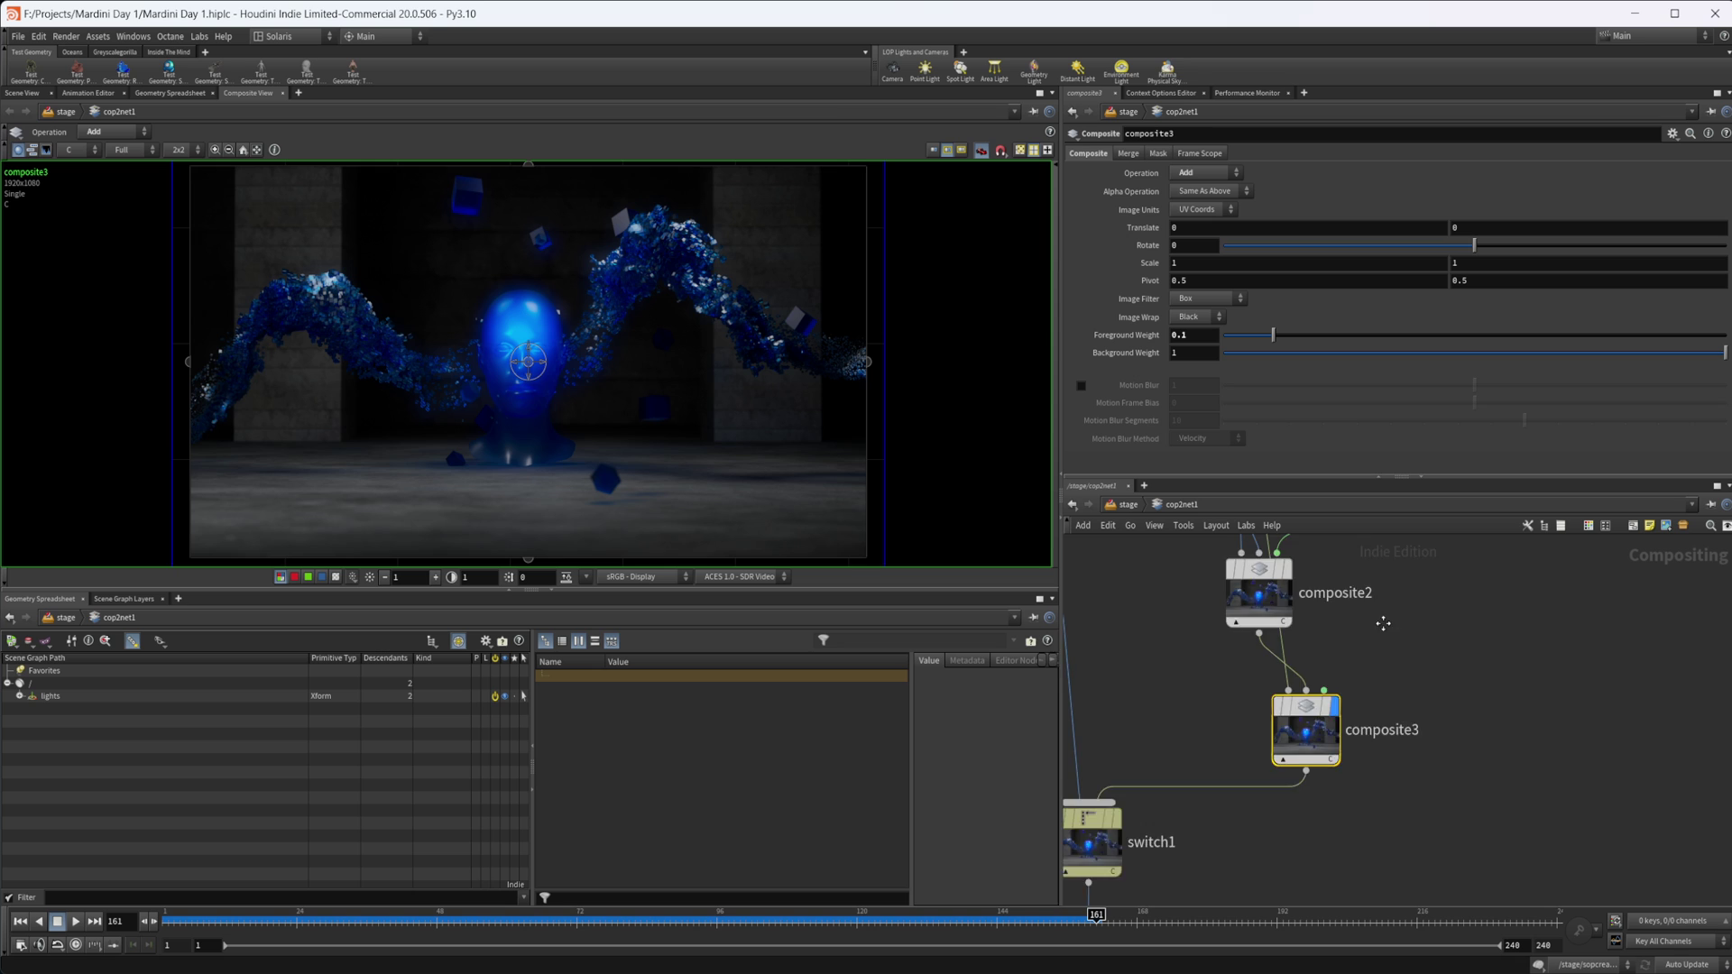
pyautogui.moveTo(1384, 620); pyautogui.dragTo(1398, 691, button='middle')
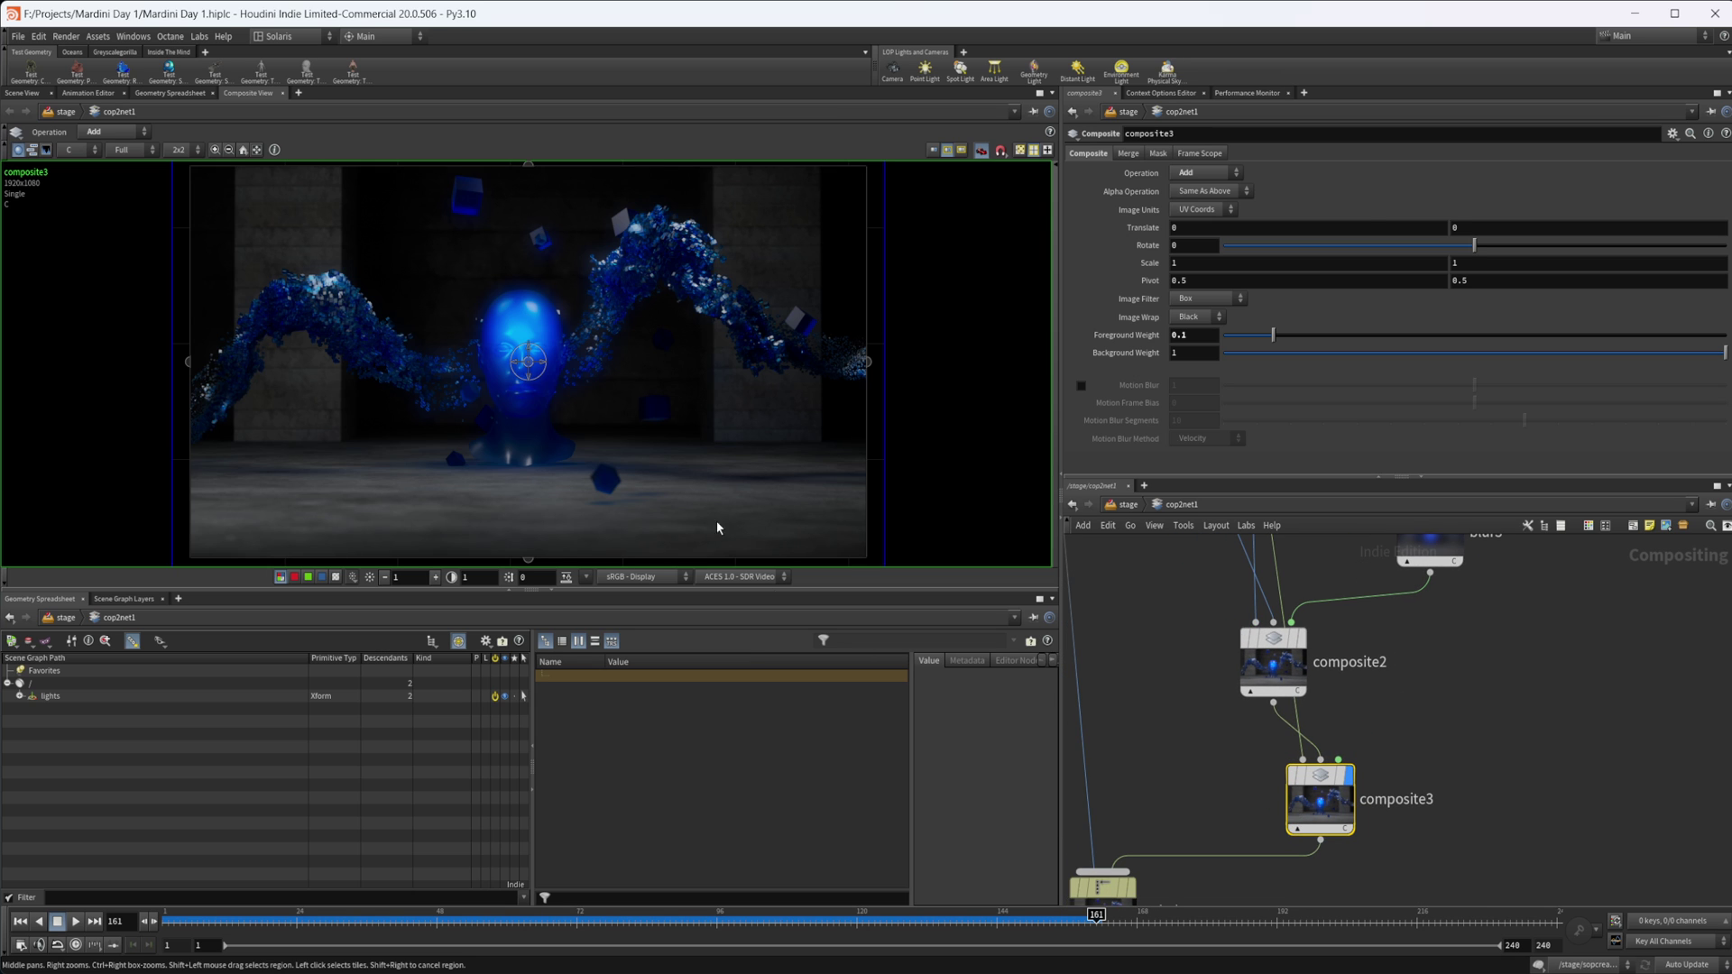
# Step: Try a higher Foreground Weight on composite3 and return it to 0.1
pyautogui.moveTo(1279, 342); pyautogui.dragTo(1371, 329)
pyautogui.moveTo(1374, 329); pyautogui.dragTo(1273, 335)
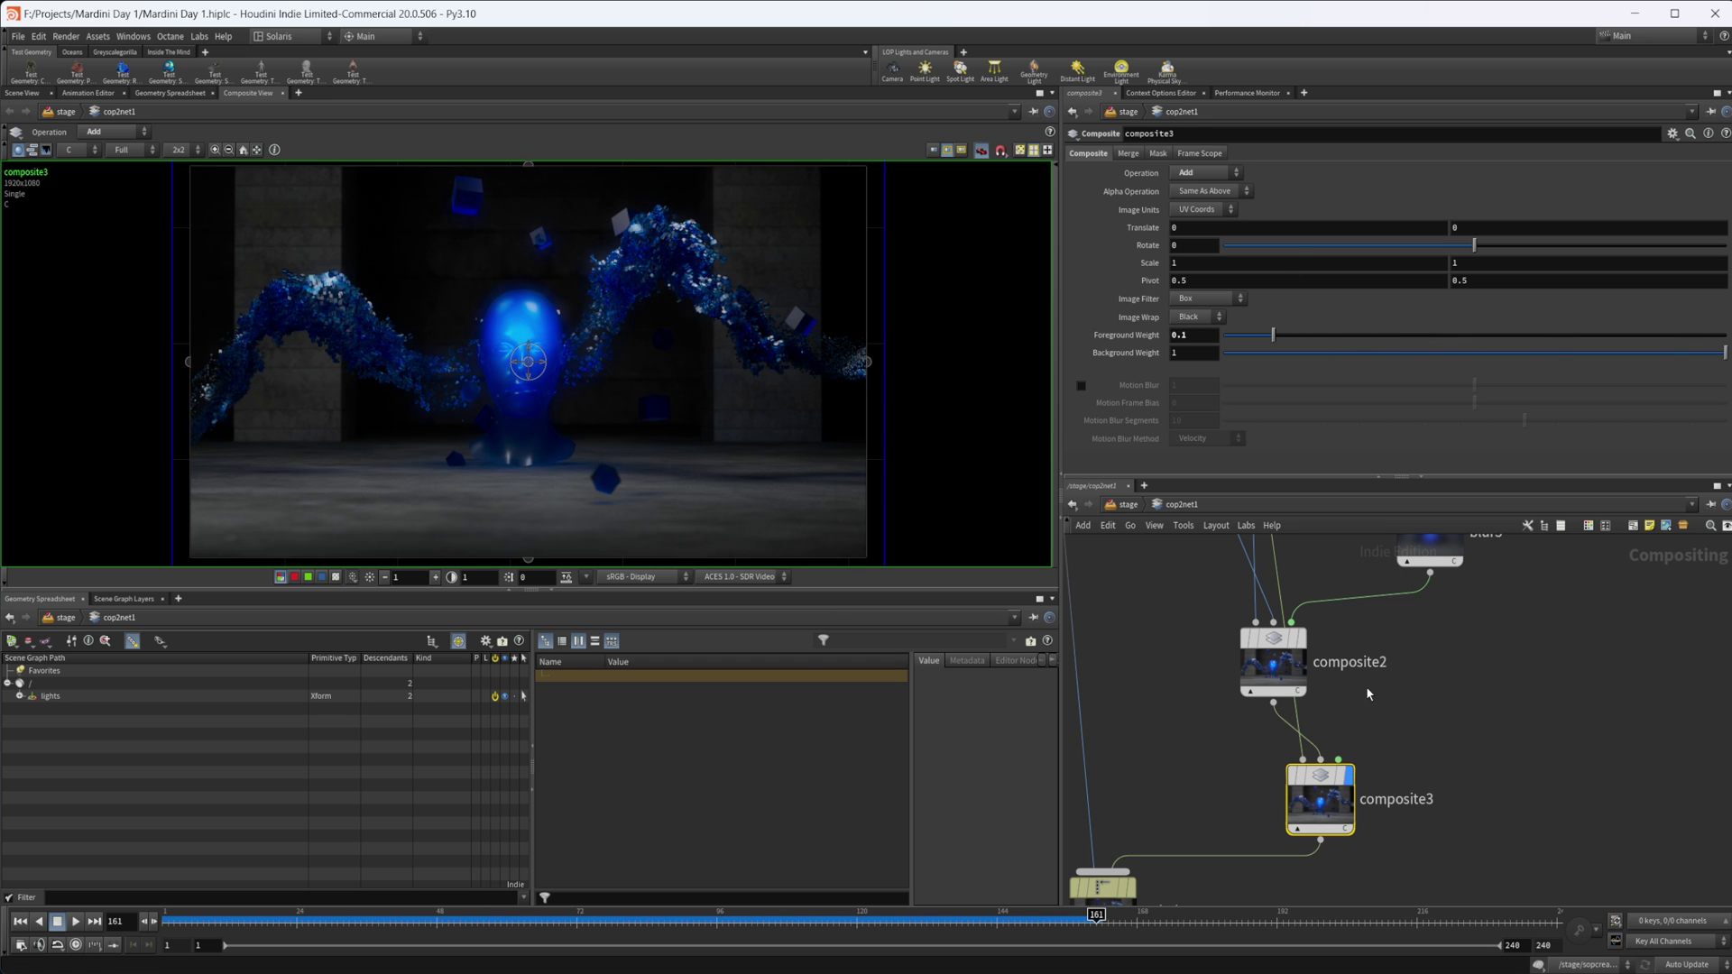
pyautogui.click(1199, 333)
# Step: Display the switch1 node and check its Input Index at 1, which selects the composite3 input
pyautogui.click(1389, 729)
pyautogui.moveTo(1387, 727); pyautogui.dragTo(1652, 536, button='middle')
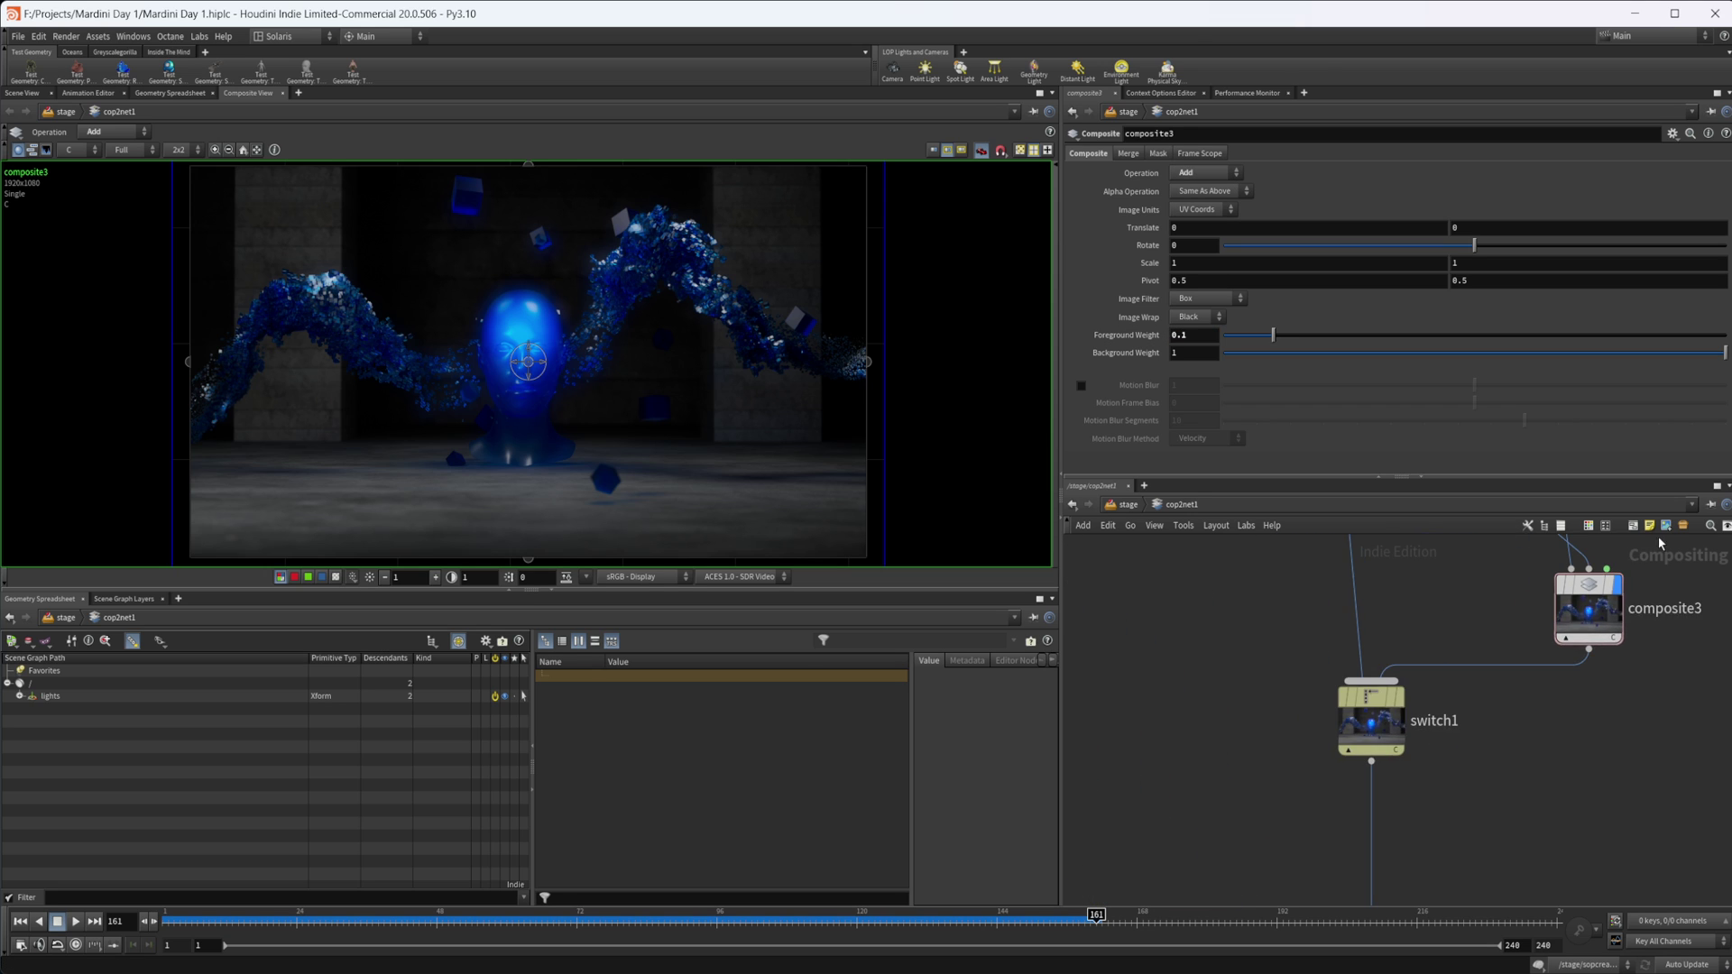
pyautogui.moveTo(1472, 607); pyautogui.dragTo(1420, 627, button='middle')
pyautogui.click(1316, 741)
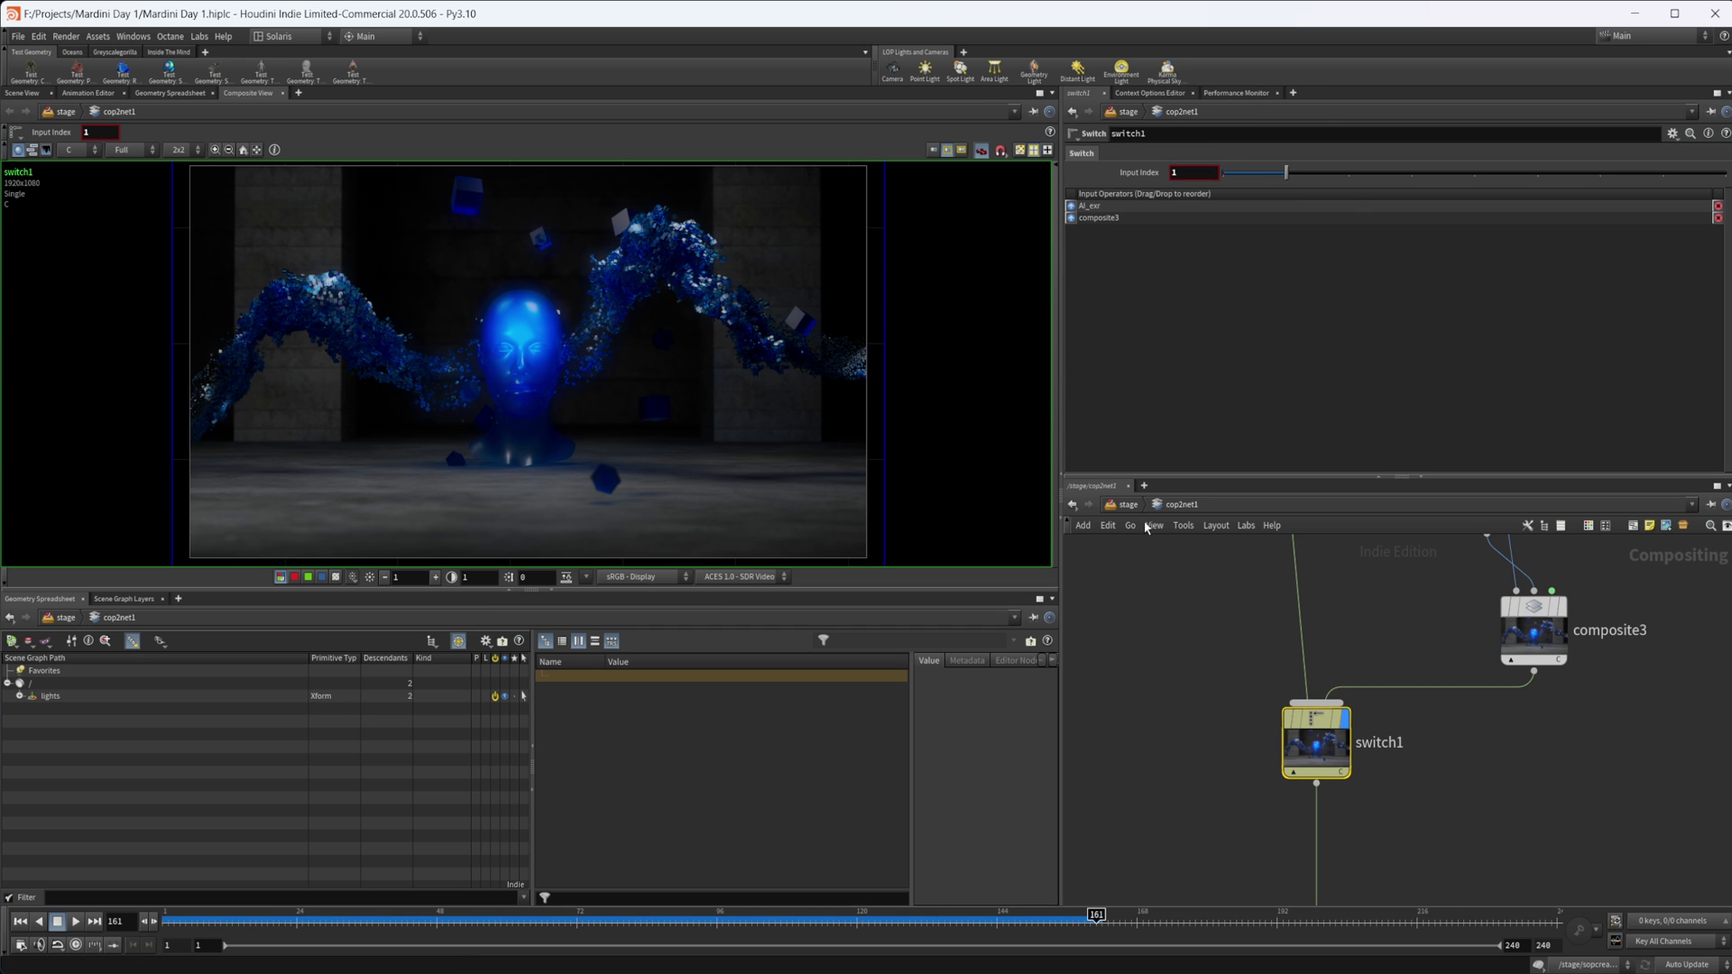
pyautogui.moveTo(1370, 658); pyautogui.dragTo(1314, 738, button='middle')
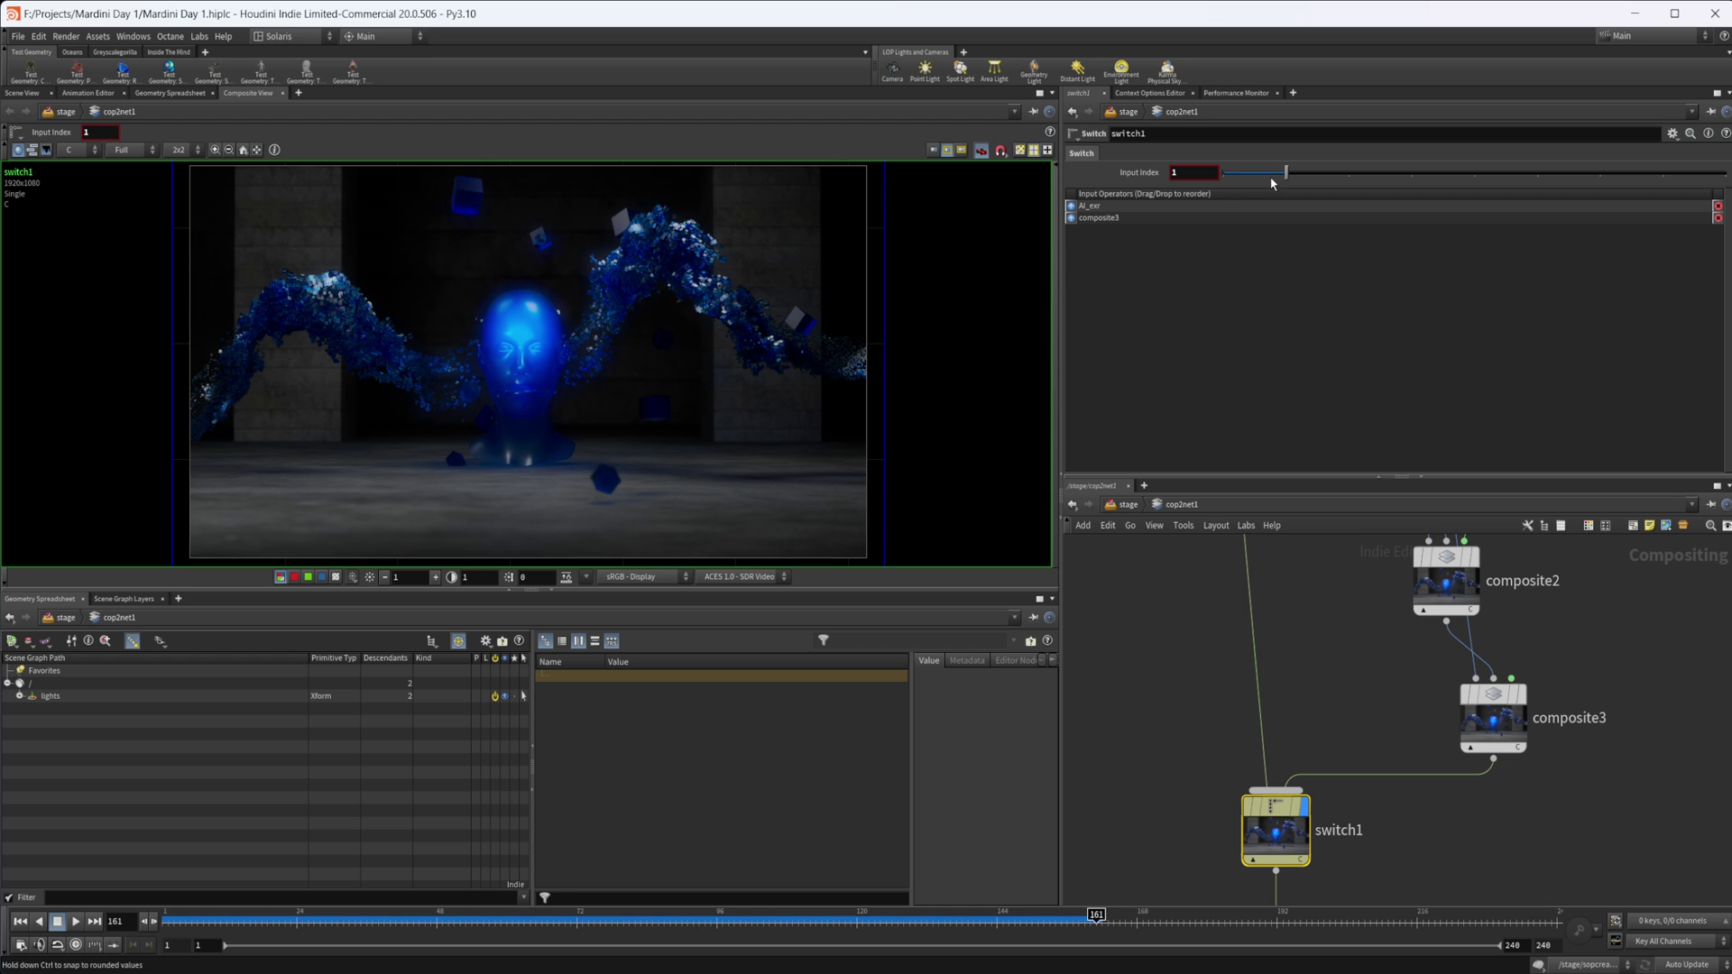
pyautogui.moveTo(1272, 183)
pyautogui.mouseDown()
pyautogui.moveTo(1218, 191)
pyautogui.moveTo(1288, 183)
pyautogui.mouseUp()
# Step: Review the node chain from composite1 through blur2, gamma1, shape1, blur3, composite2 and composite3 down to switch1
pyautogui.scroll(-5, 1339, 759)
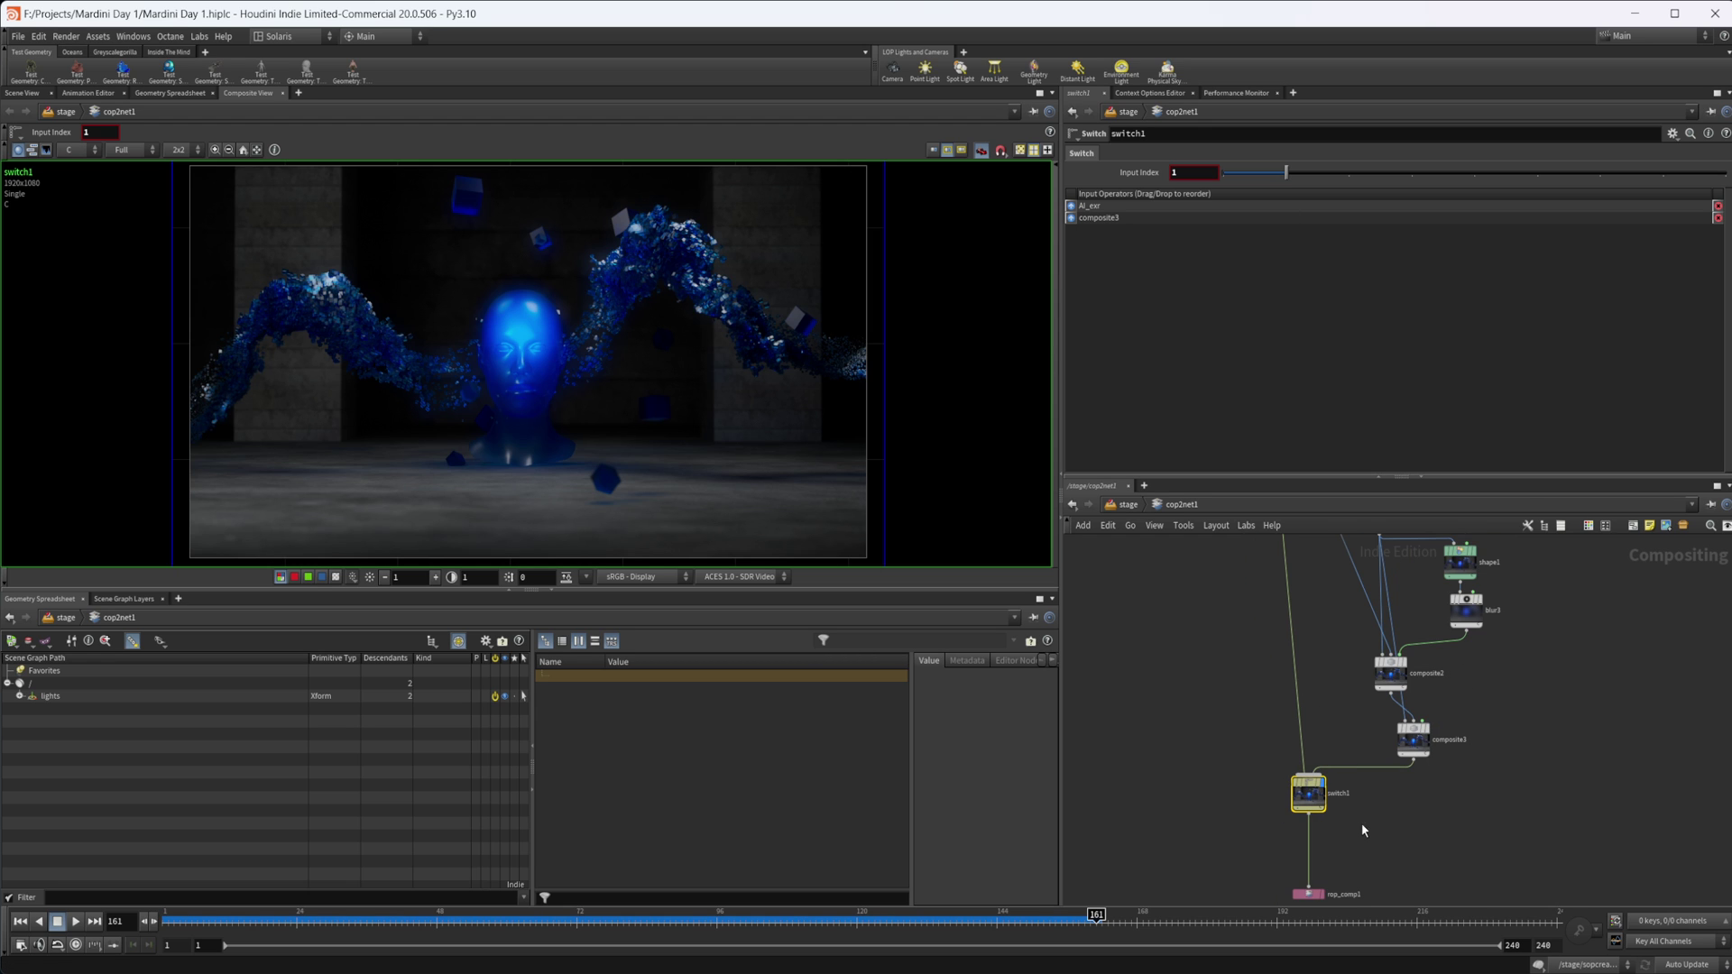
pyautogui.moveTo(1530, 696); pyautogui.dragTo(1494, 814, button='middle')
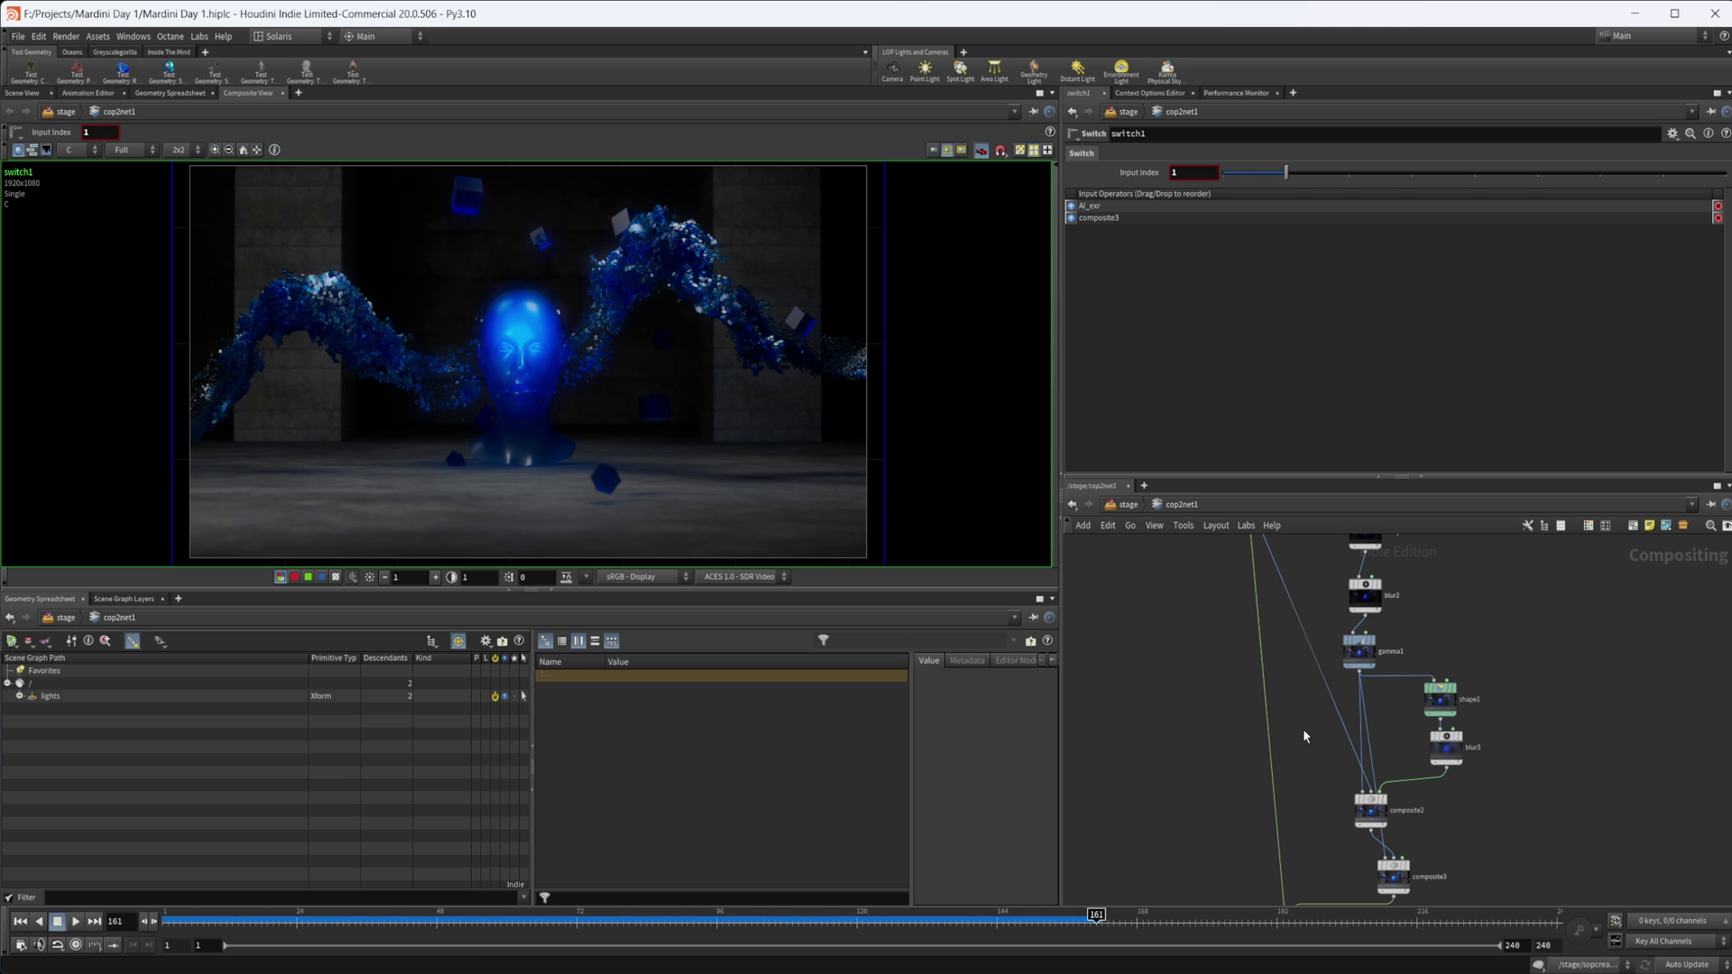
pyautogui.moveTo(1297, 740); pyautogui.dragTo(1290, 798, button='middle')
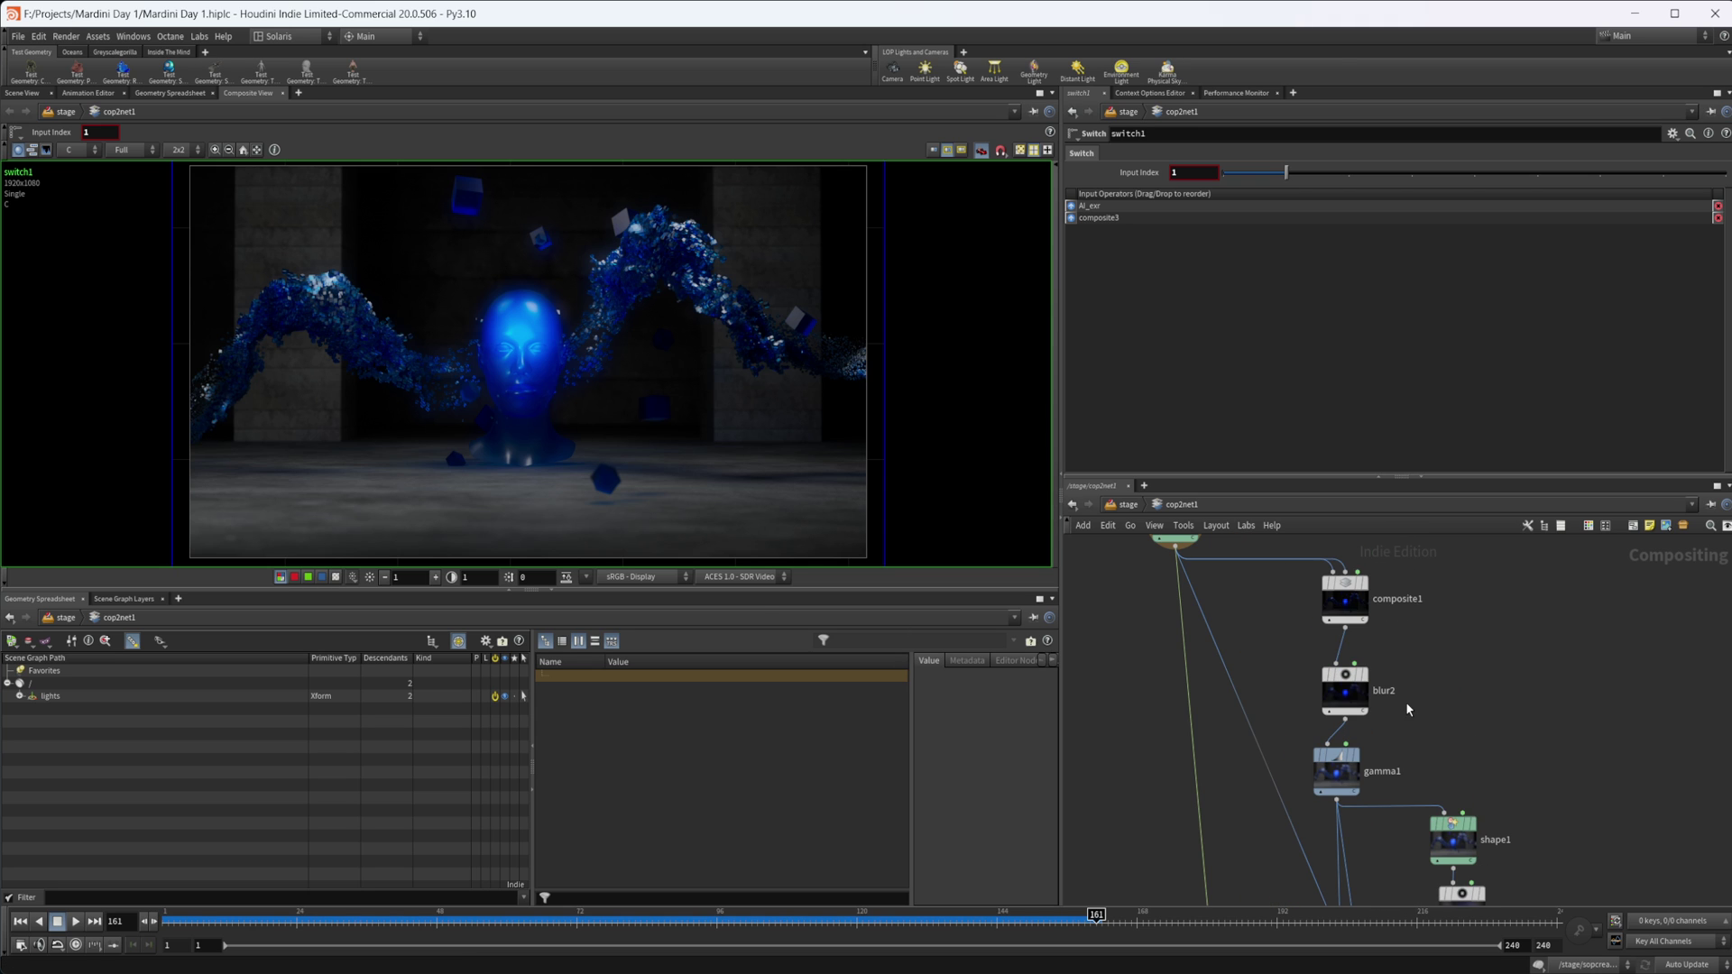
pyautogui.scroll(3, 1415, 760)
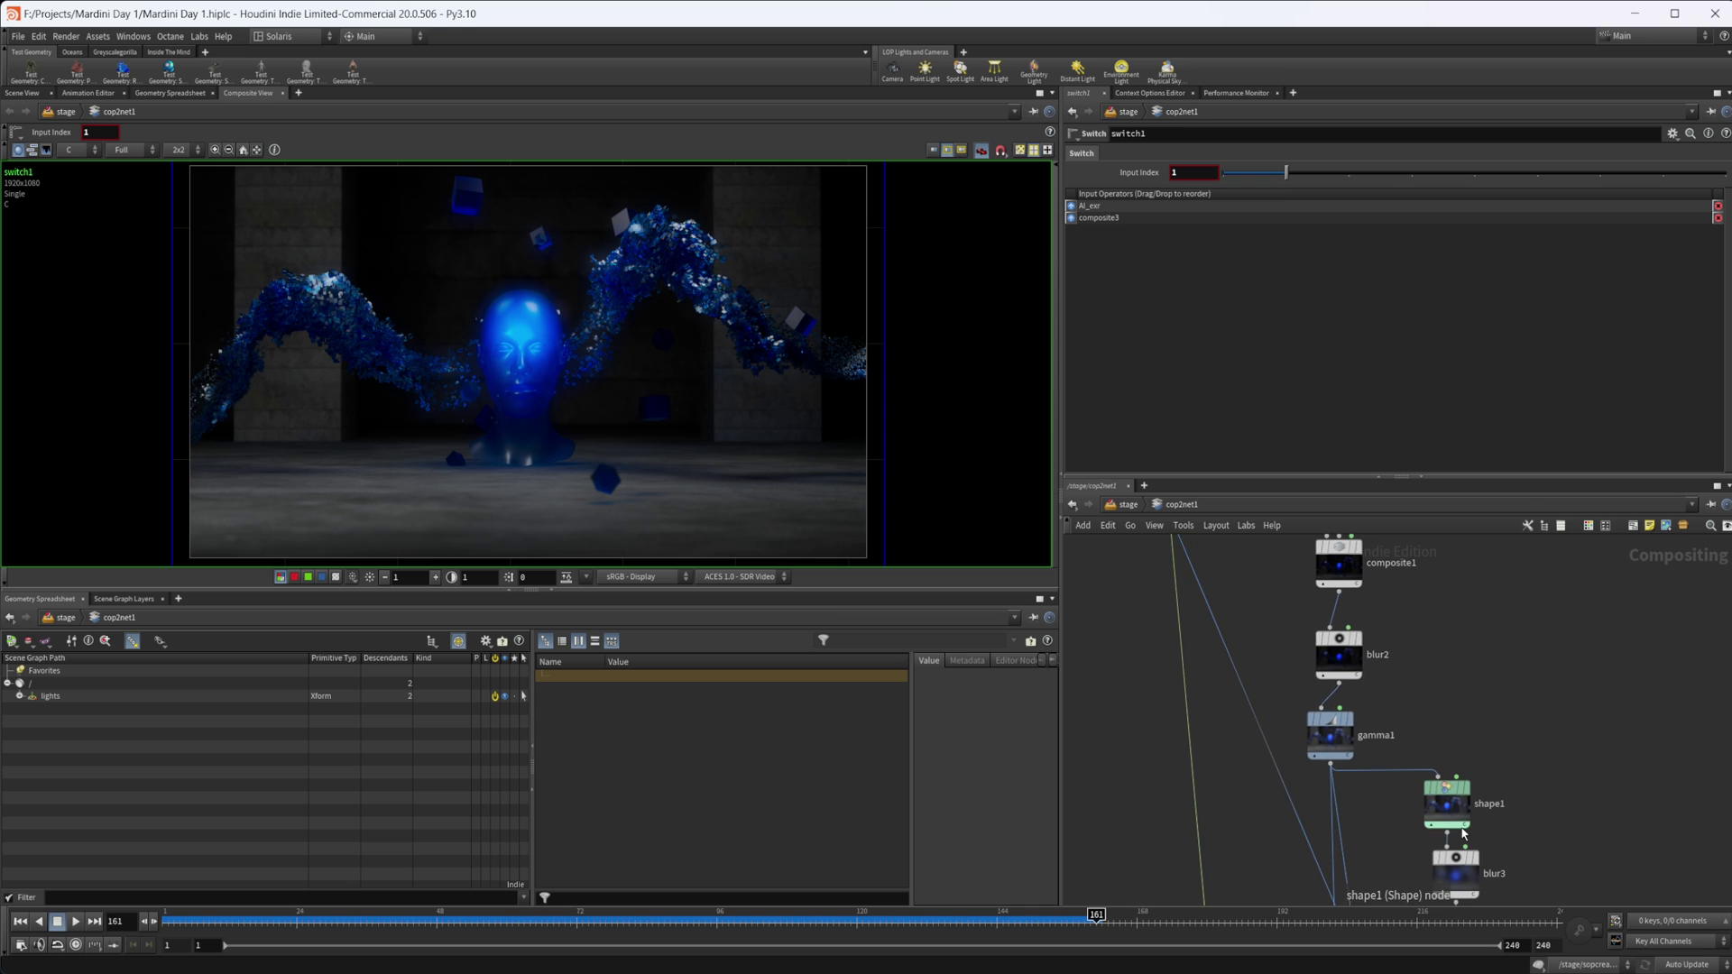
pyautogui.moveTo(1413, 855); pyautogui.dragTo(1412, 590, button='middle')
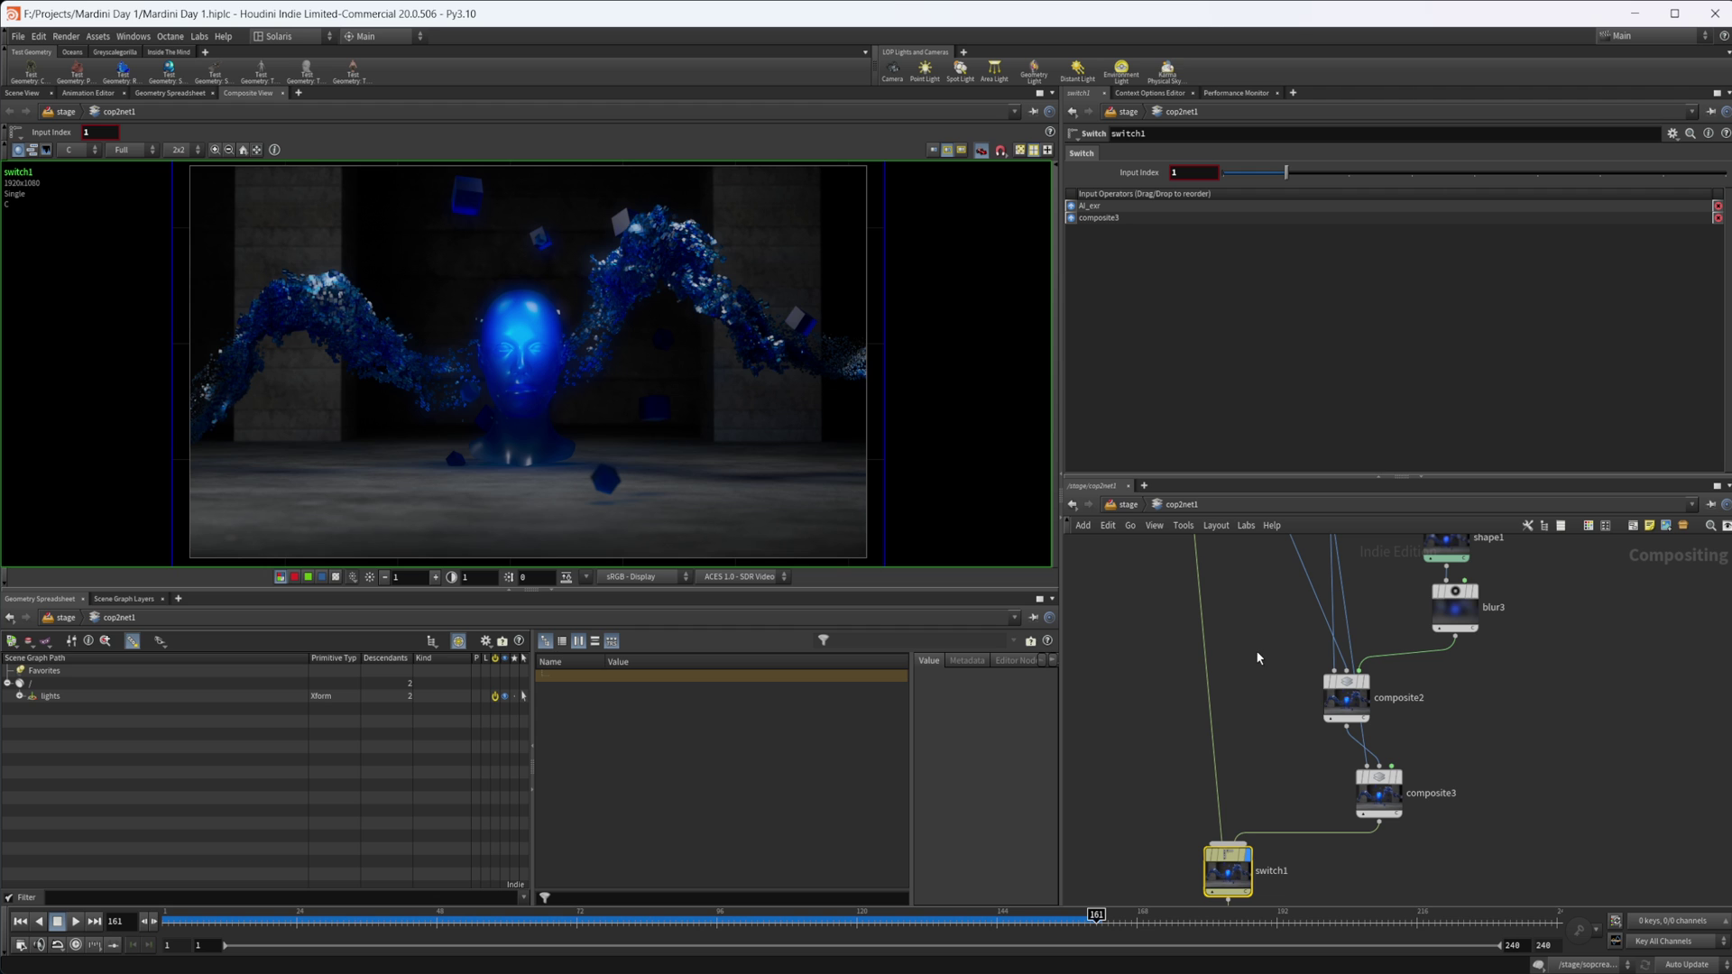
pyautogui.moveTo(1254, 629); pyautogui.dragTo(1291, 834, button='middle')
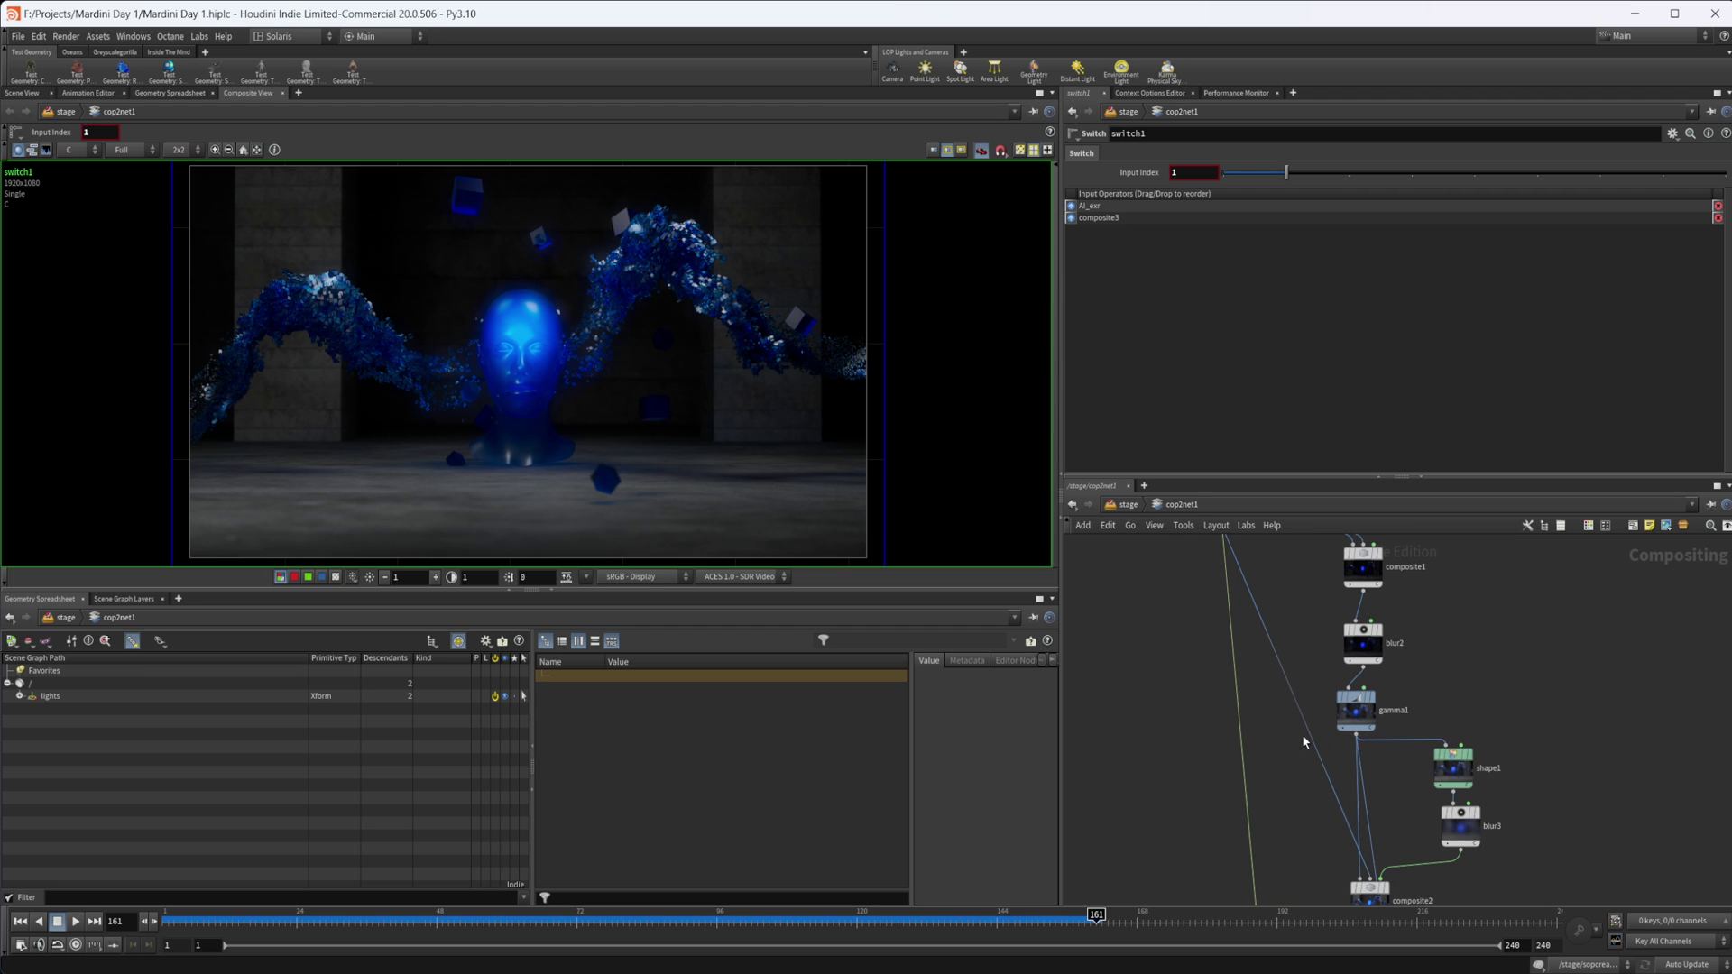
pyautogui.moveTo(1304, 657); pyautogui.dragTo(1320, 597, button='middle')
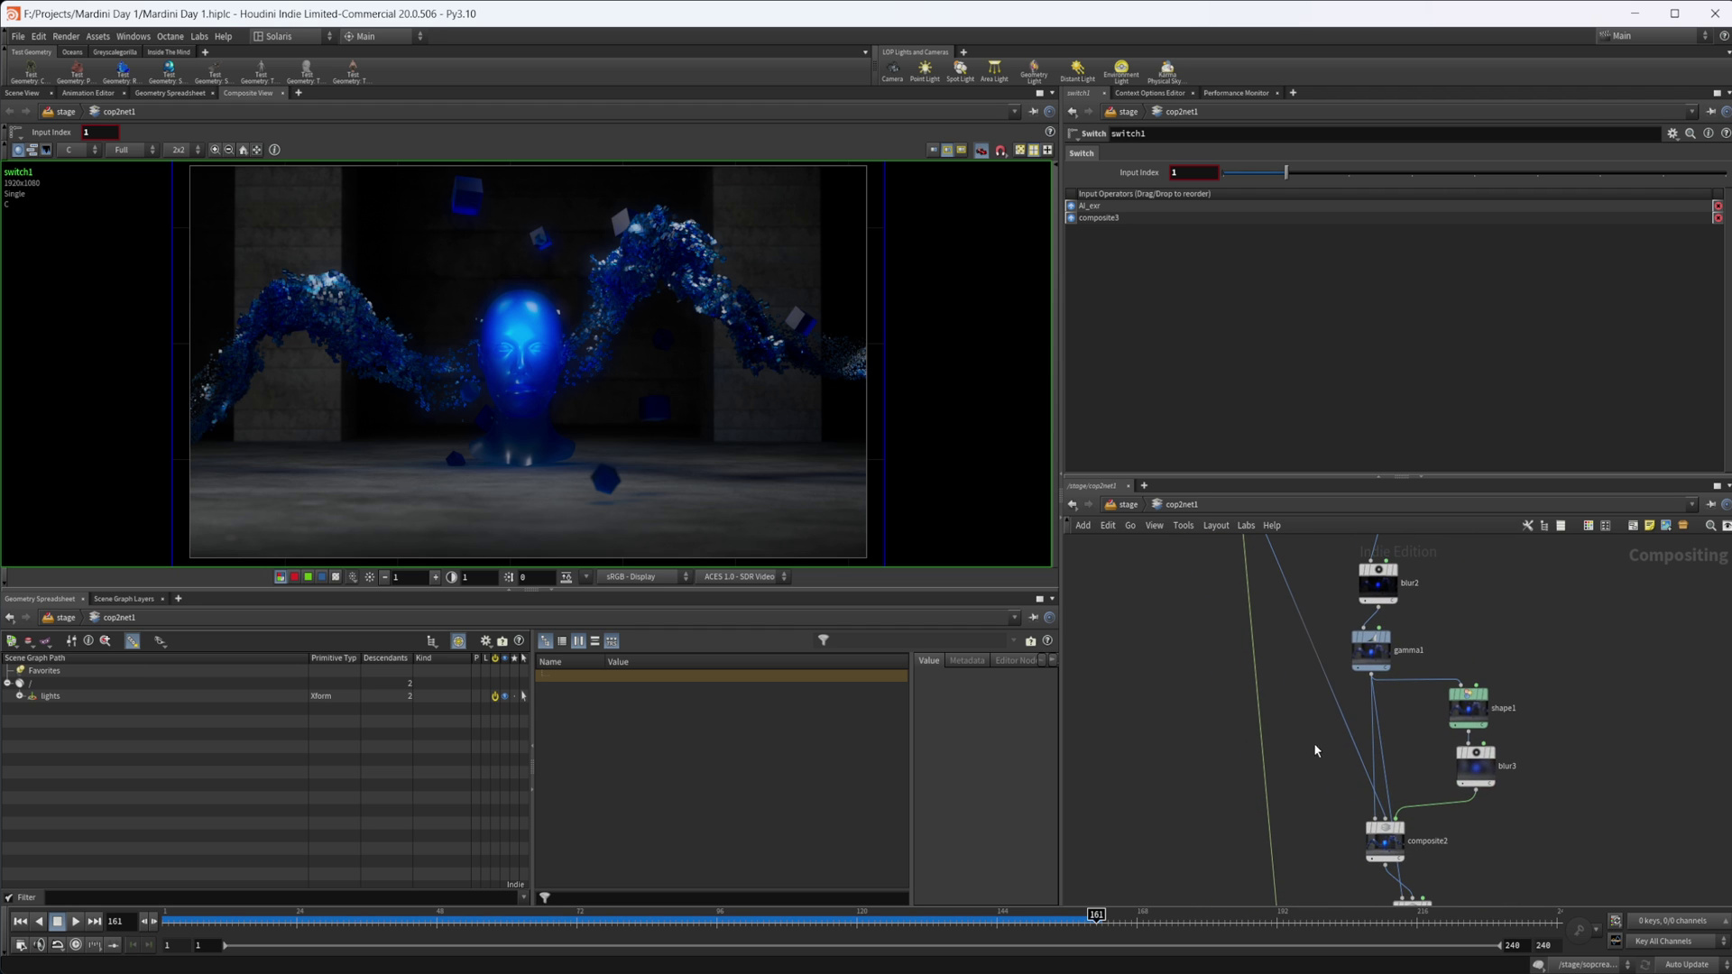
pyautogui.moveTo(1315, 751); pyautogui.dragTo(1299, 615, button='middle')
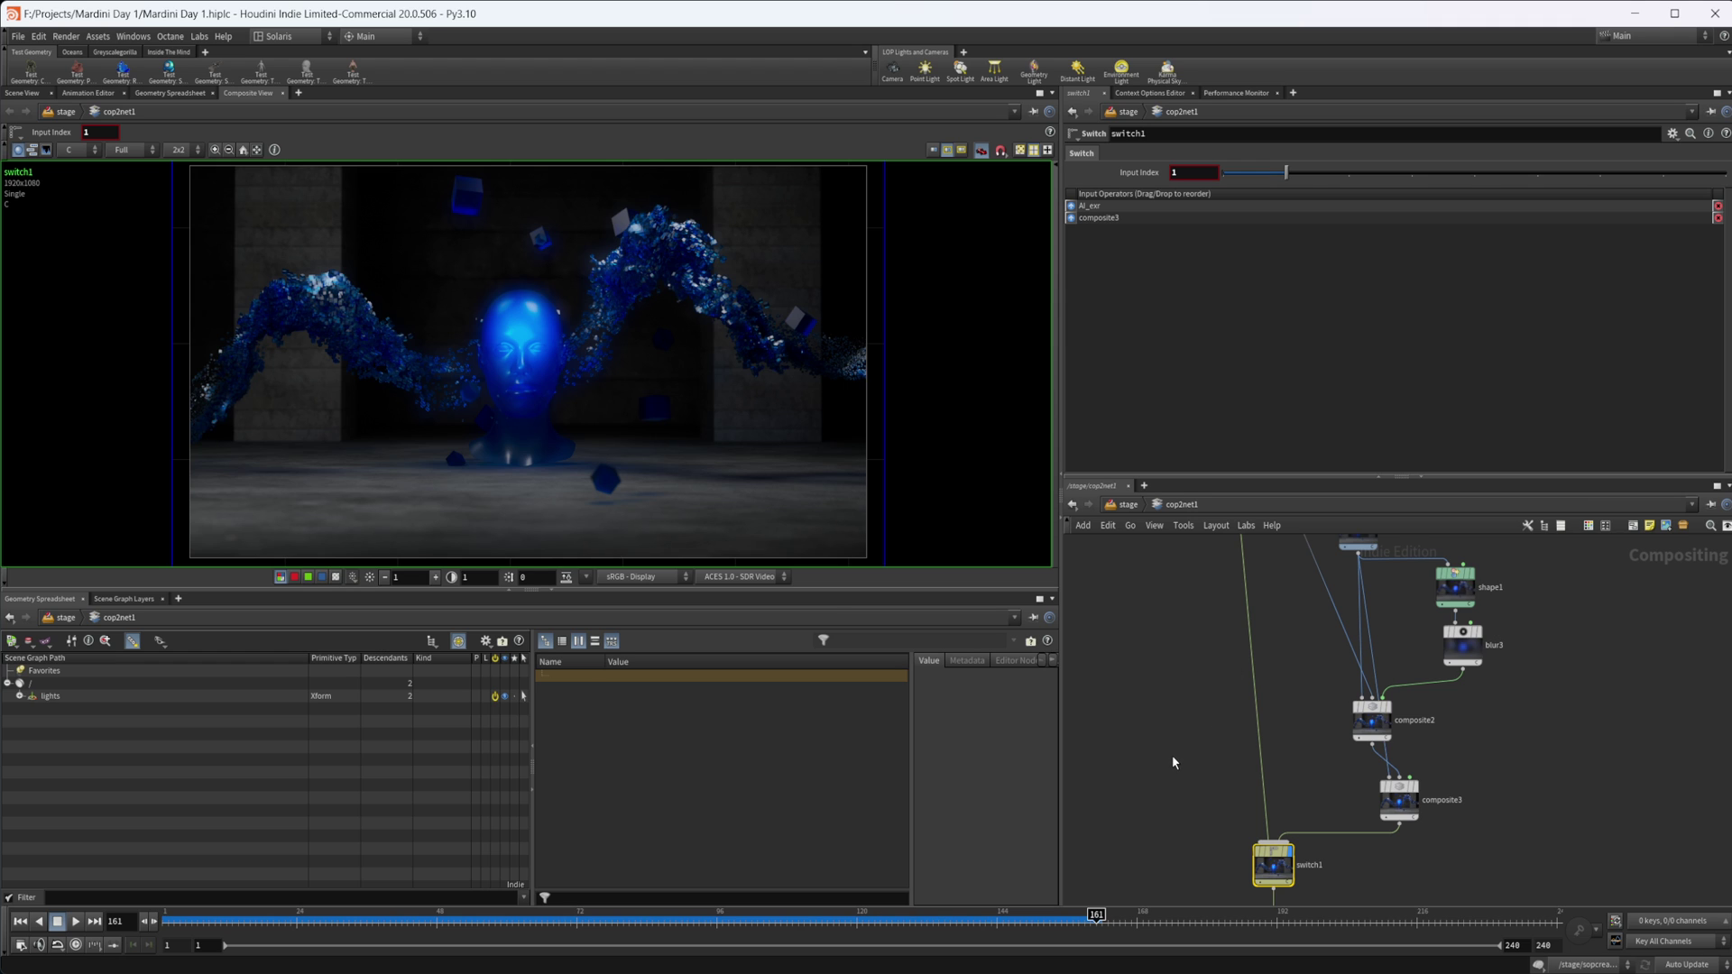
pyautogui.moveTo(1189, 763); pyautogui.dragTo(1181, 714, button='middle')
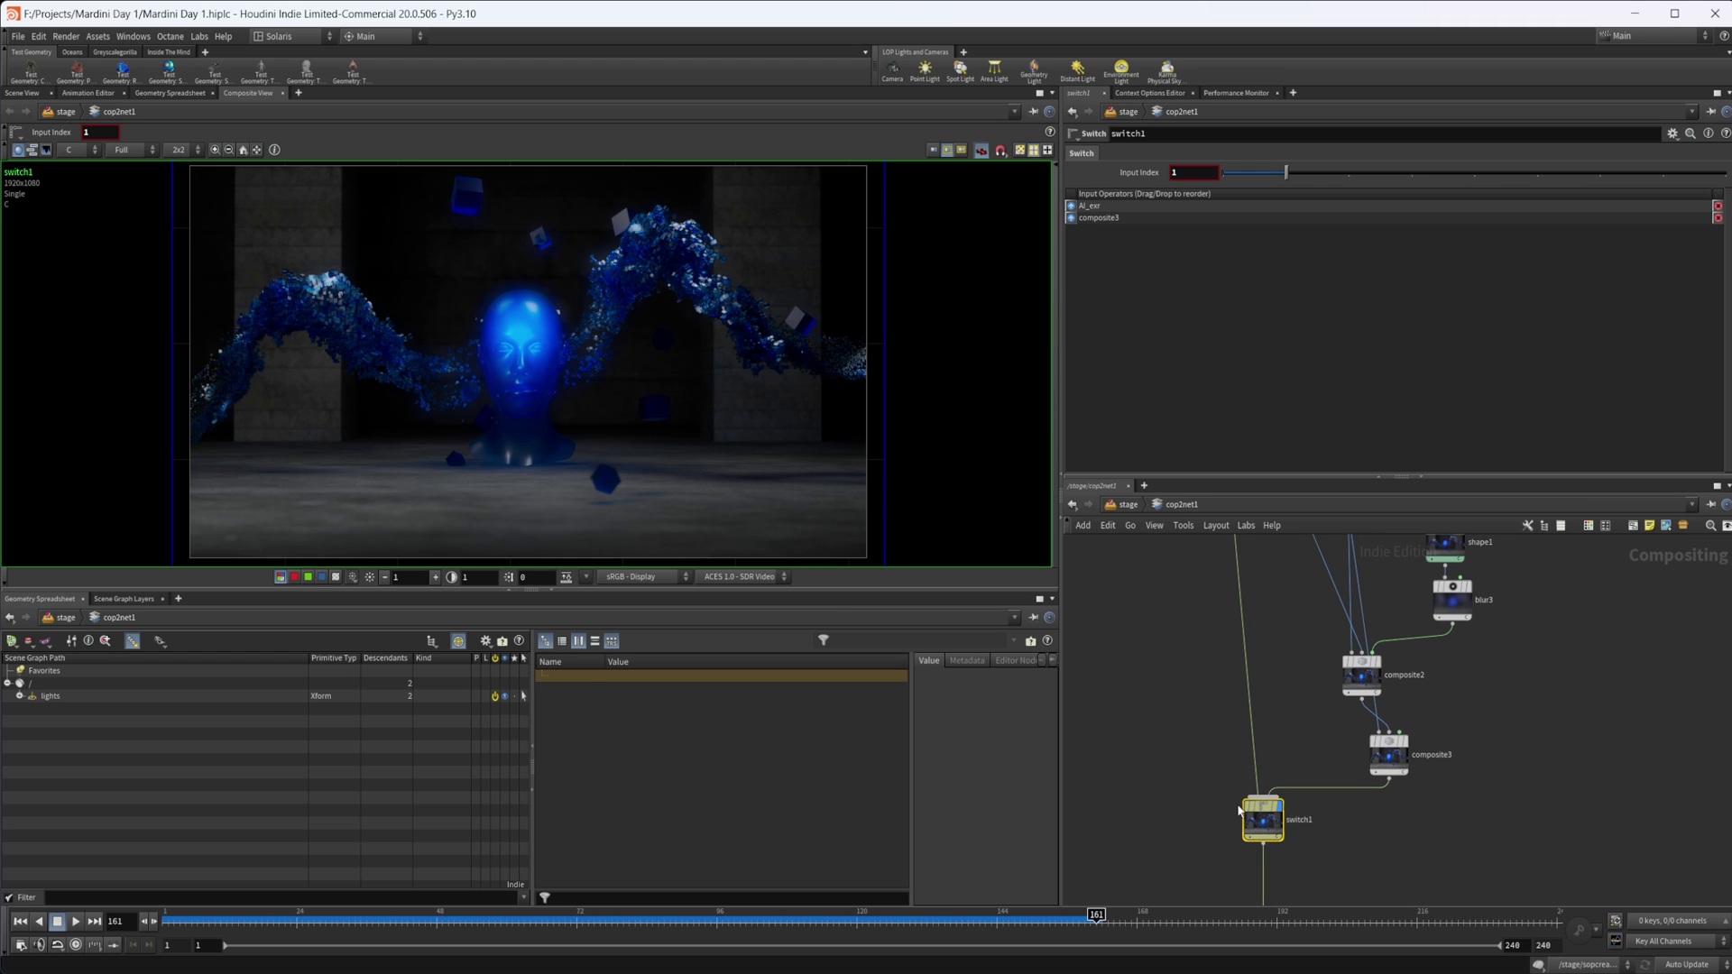
pyautogui.moveTo(1245, 812)
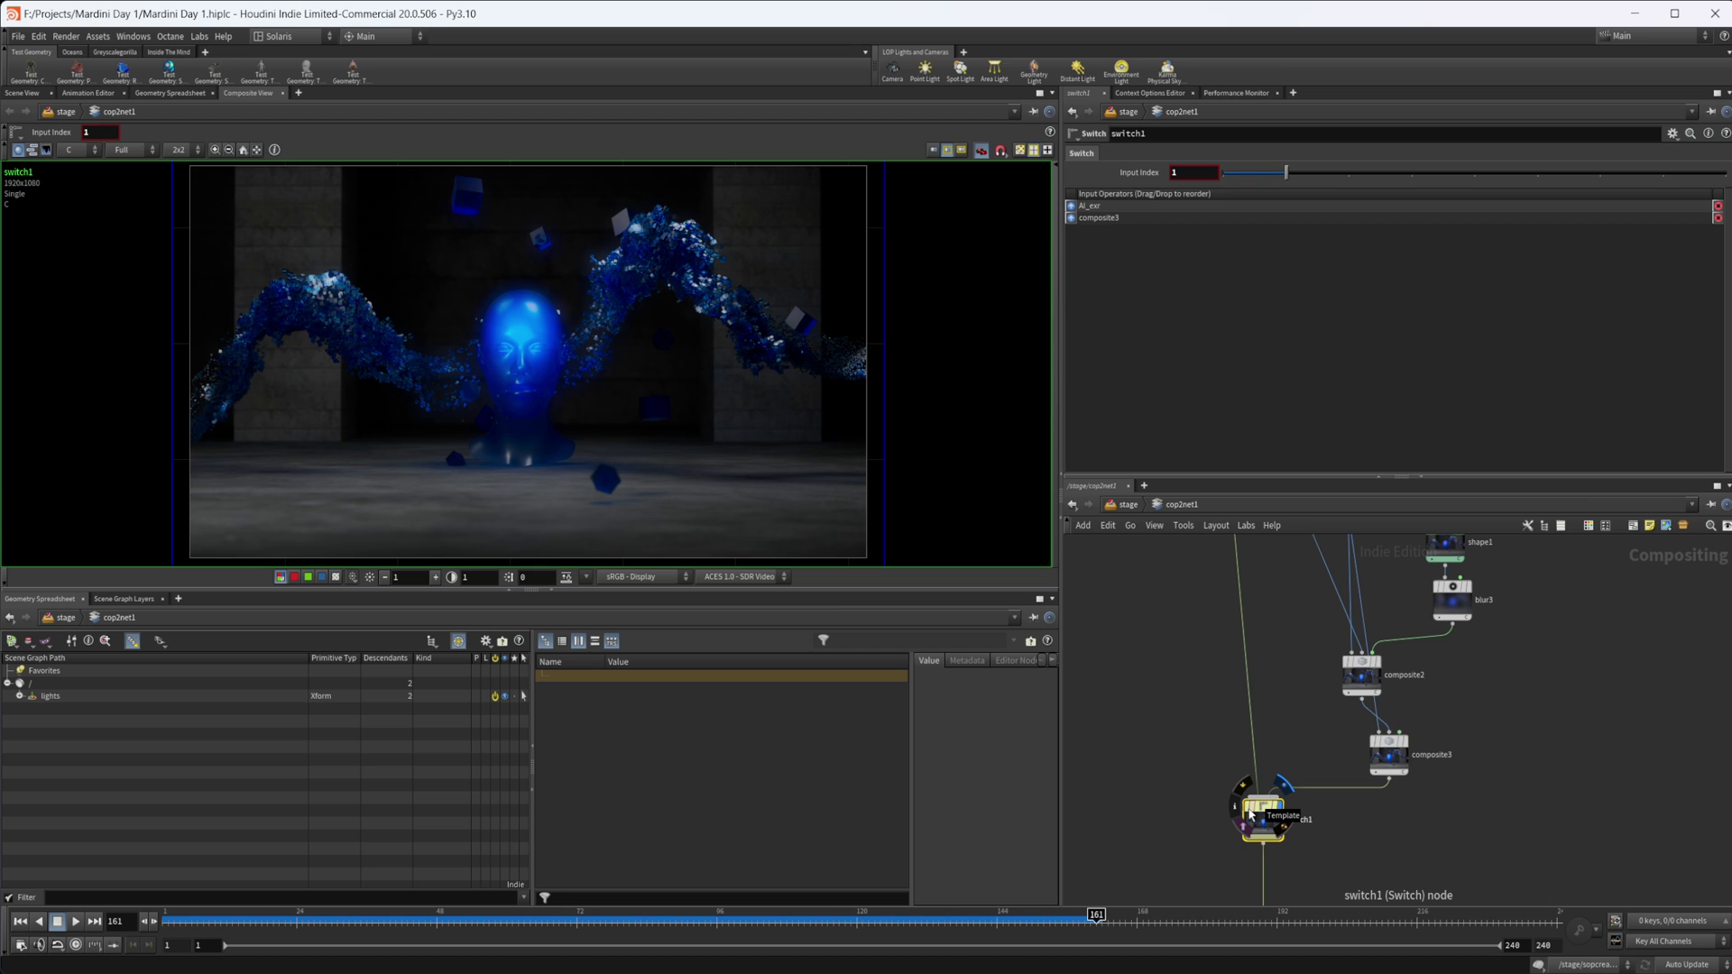